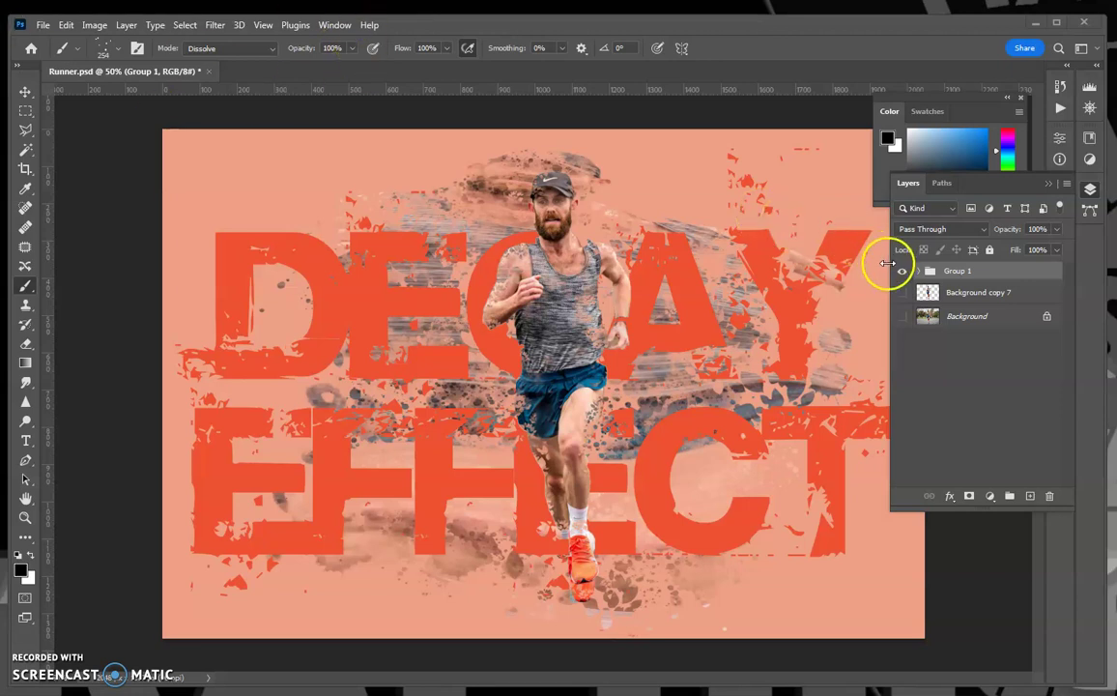
# Step: Hide Group 1 and the Background photo so only Background copy 7's runner shows, and select Background copy 7
pyautogui.click(901, 274)
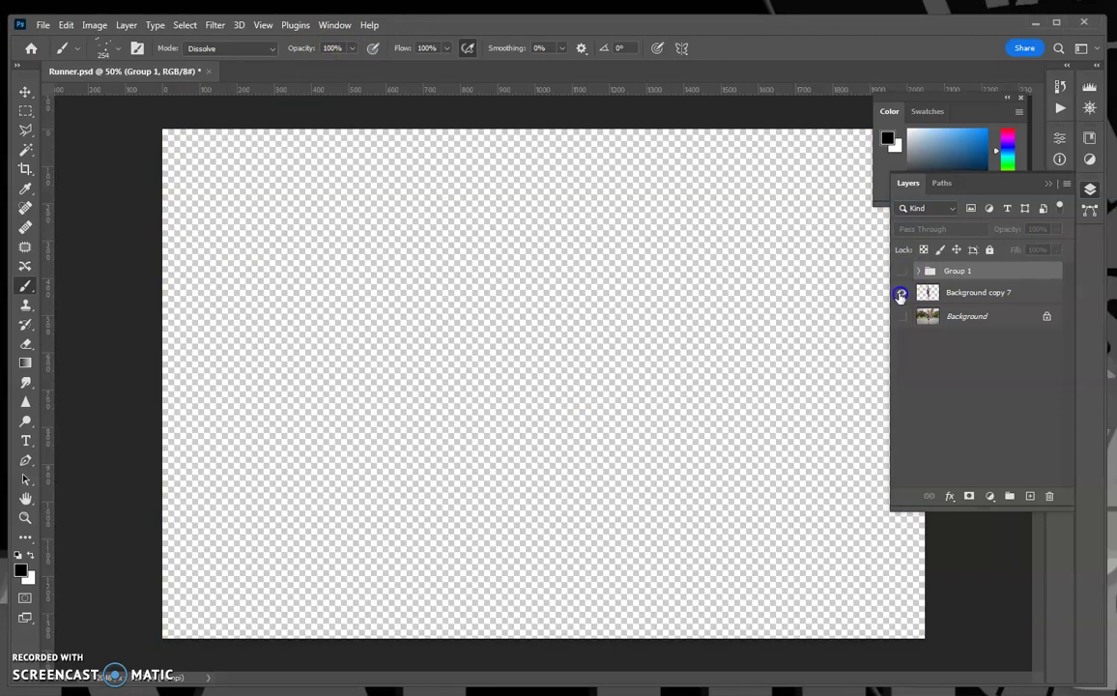
pyautogui.click(901, 292)
pyautogui.click(901, 316)
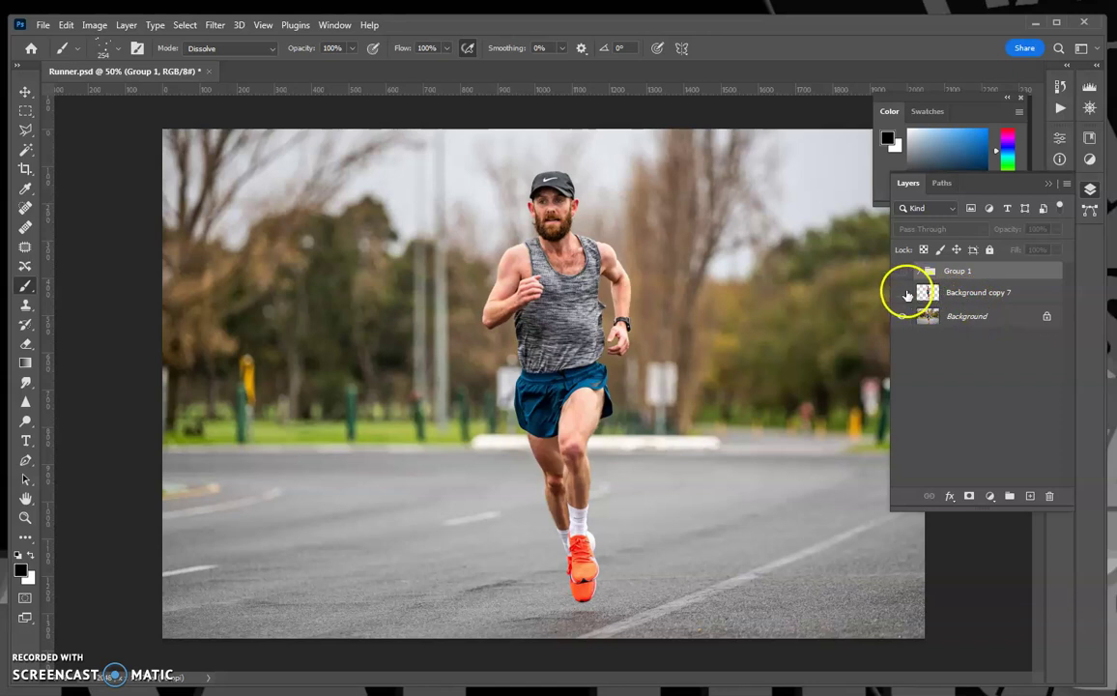
pyautogui.click(902, 317)
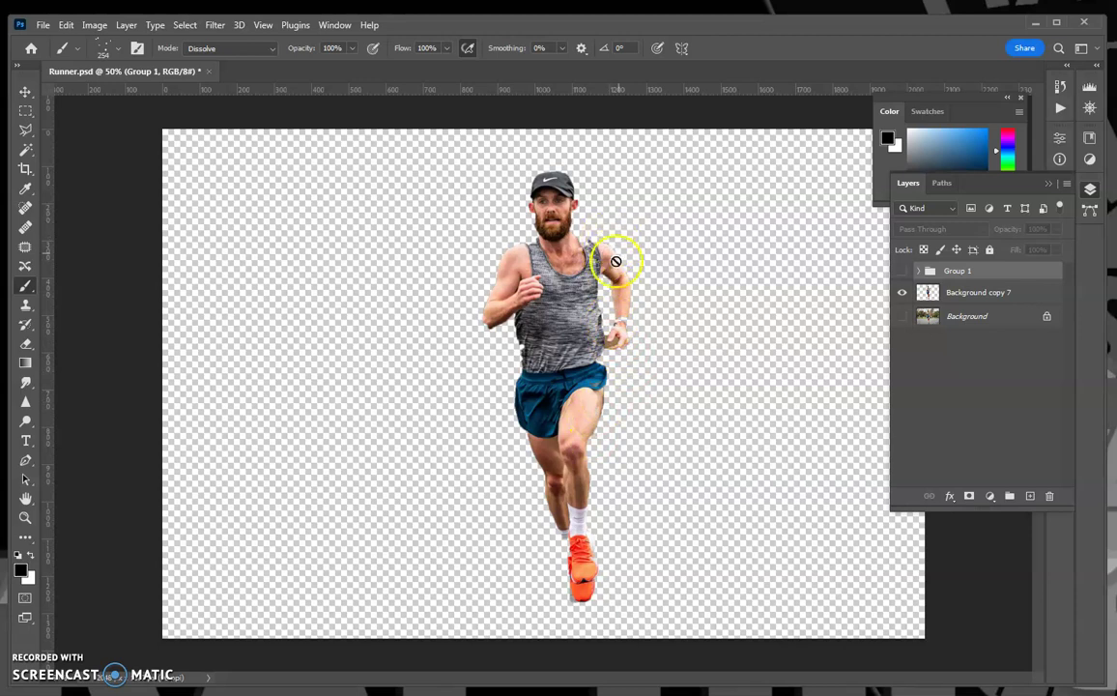
pyautogui.click(997, 294)
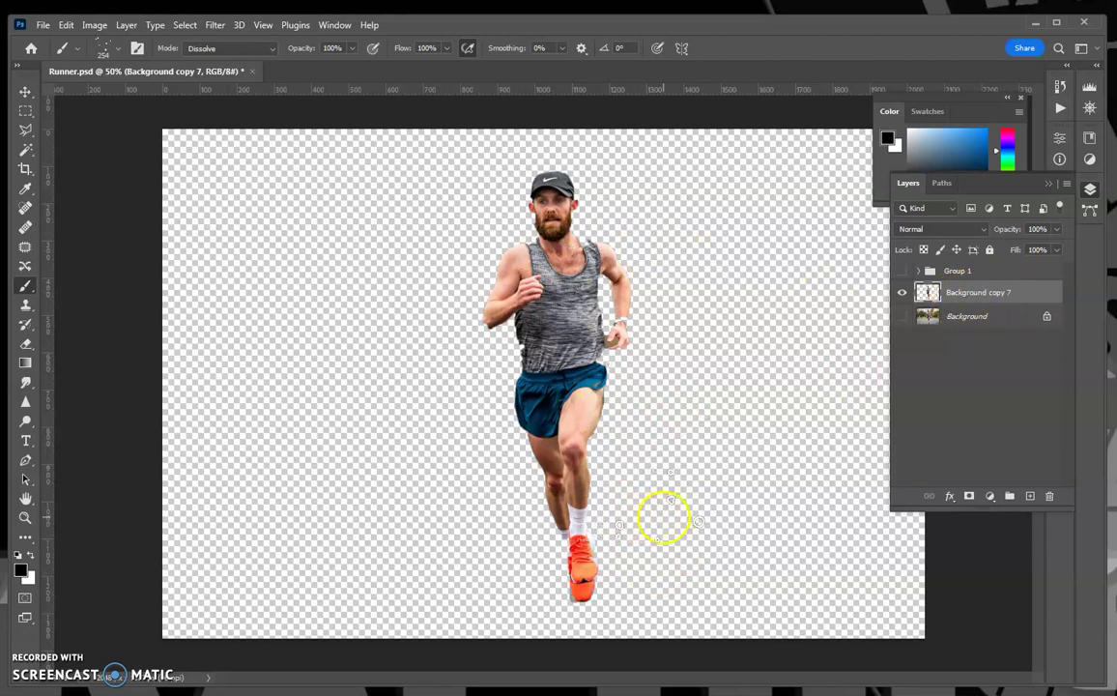
# Step: Duplicate Background copy 7 into a hidden Background copy 8 and keep Background copy 7 selected
pyautogui.moveTo(996, 294); pyautogui.dragTo(1031, 494)
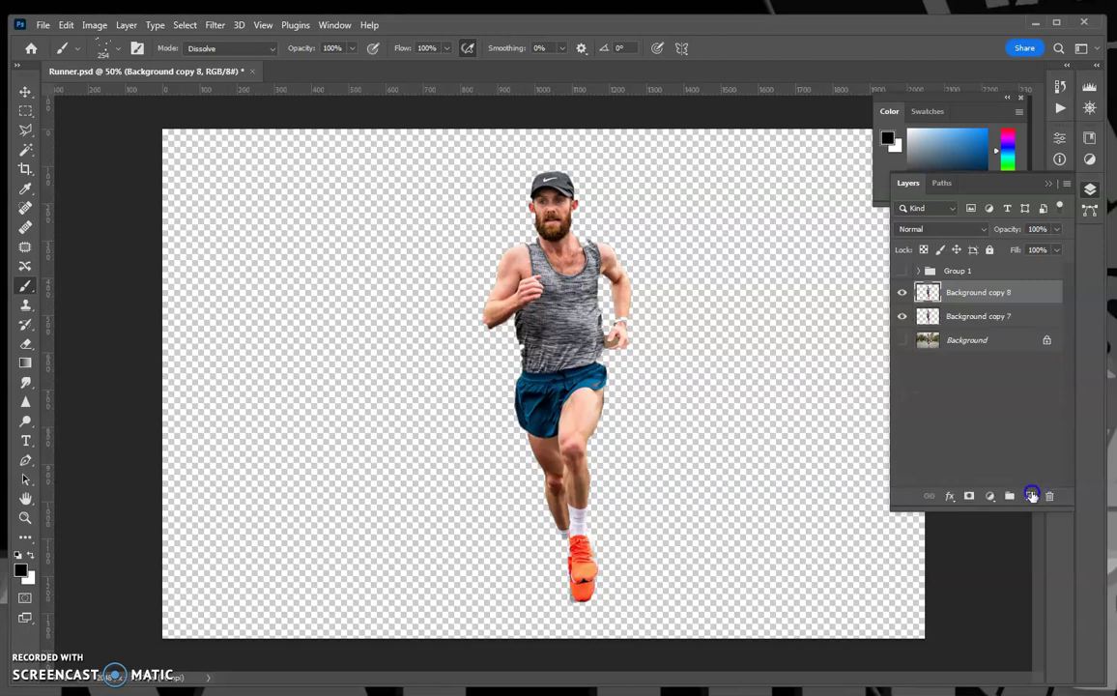
pyautogui.click(964, 319)
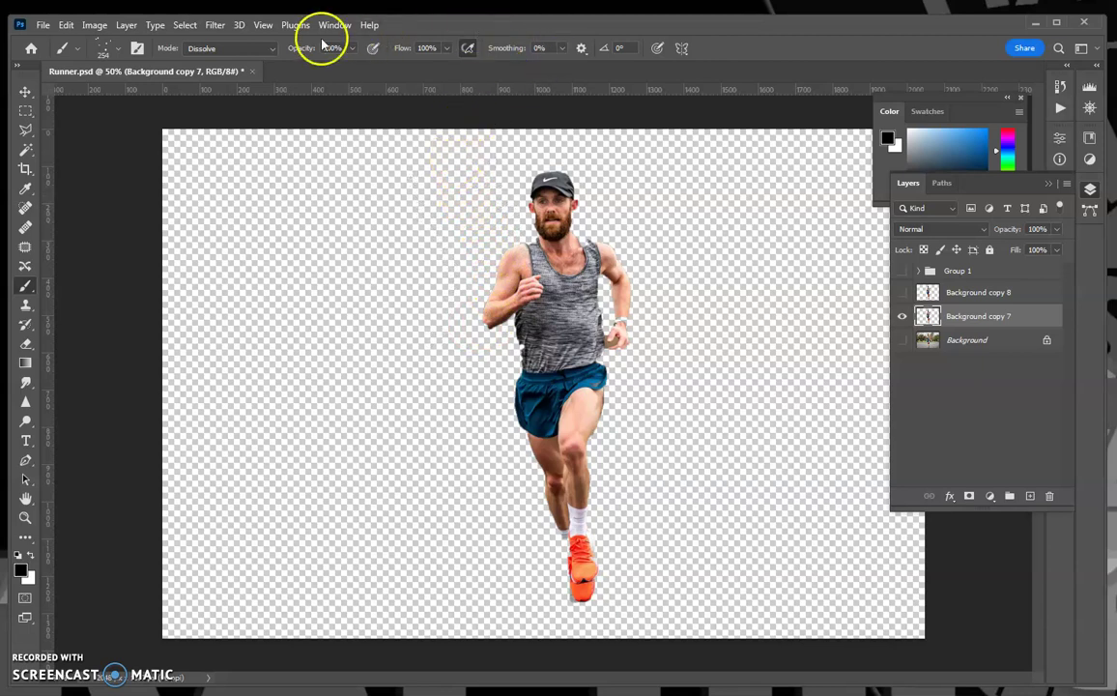
pyautogui.click(217, 25)
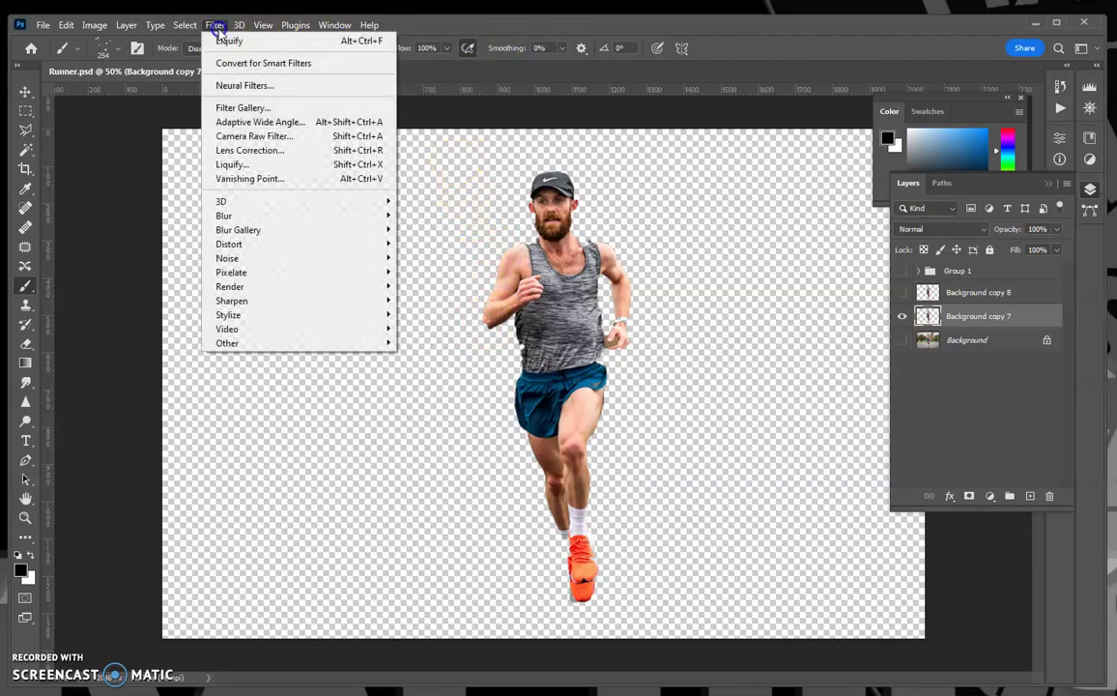
# Step: Use Liquify's Forward Warp with a huge brush to smear the runner wide across the canvas, then apply it
pyautogui.click(244, 166)
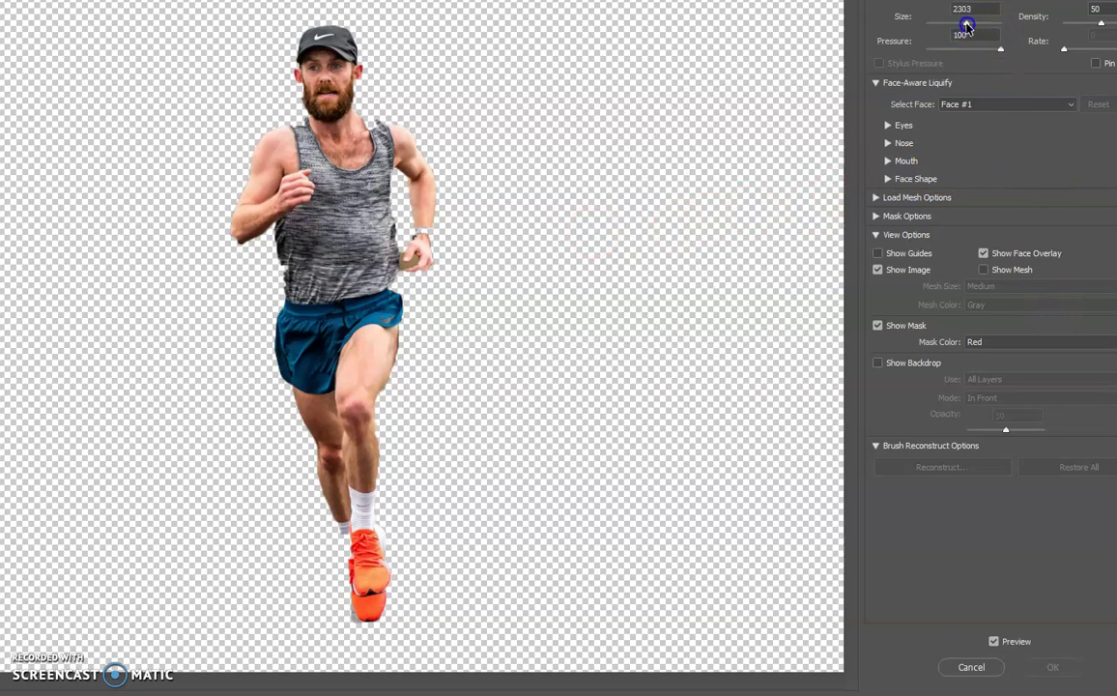
pyautogui.moveTo(374, 257)
pyautogui.mouseDown()
pyautogui.moveTo(599, 253)
pyautogui.moveTo(796, 275)
pyautogui.mouseUp()
pyautogui.click(544, 260)
pyautogui.moveTo(544, 261)
pyautogui.mouseDown()
pyautogui.moveTo(262, 244)
pyautogui.moveTo(0, 253)
pyautogui.mouseUp()
pyautogui.moveTo(228, 280)
pyautogui.mouseDown()
pyautogui.moveTo(592, 318)
pyautogui.moveTo(553, 232)
pyautogui.moveTo(657, 145)
pyautogui.mouseUp()
pyautogui.moveTo(563, 181)
pyautogui.mouseDown()
pyautogui.moveTo(224, 175)
pyautogui.moveTo(144, 425)
pyautogui.mouseUp()
pyautogui.moveTo(439, 461)
pyautogui.mouseDown()
pyautogui.moveTo(499, 516)
pyautogui.moveTo(609, 493)
pyautogui.moveTo(656, 536)
pyautogui.moveTo(633, 463)
pyautogui.mouseUp()
pyautogui.moveTo(407, 269)
pyautogui.mouseDown()
pyautogui.moveTo(367, 231)
pyautogui.moveTo(366, 199)
pyautogui.moveTo(718, 194)
pyautogui.moveTo(795, 180)
pyautogui.mouseUp()
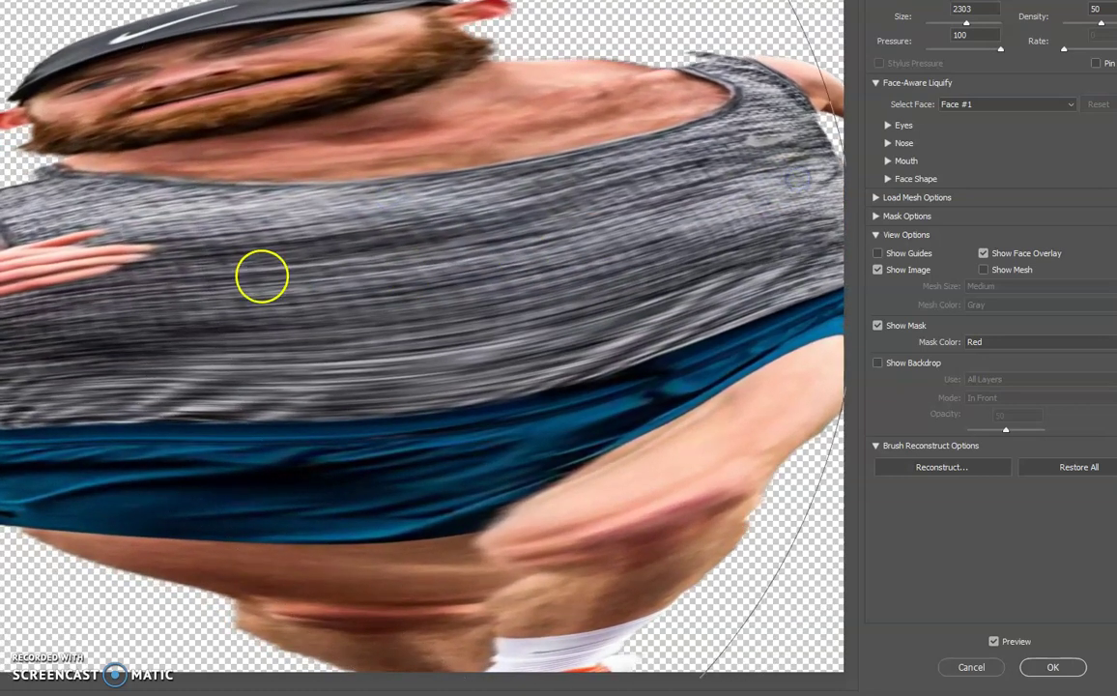
pyautogui.moveTo(261, 277); pyautogui.dragTo(249, 250)
pyautogui.moveTo(751, 287); pyautogui.dragTo(815, 331)
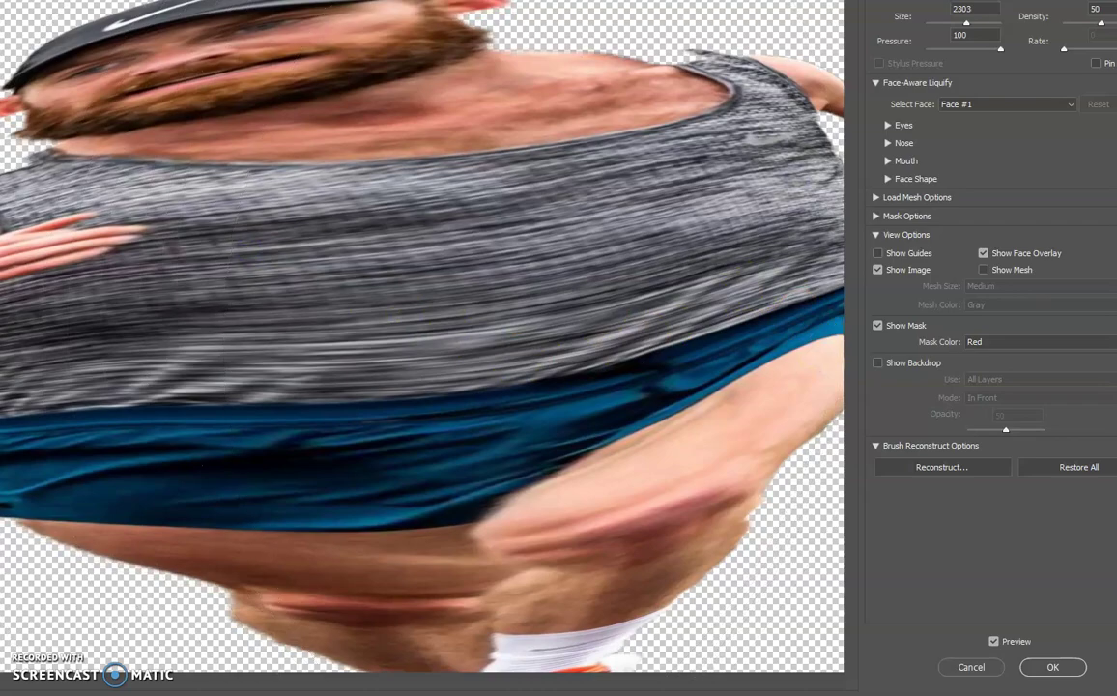
pyautogui.click(1038, 667)
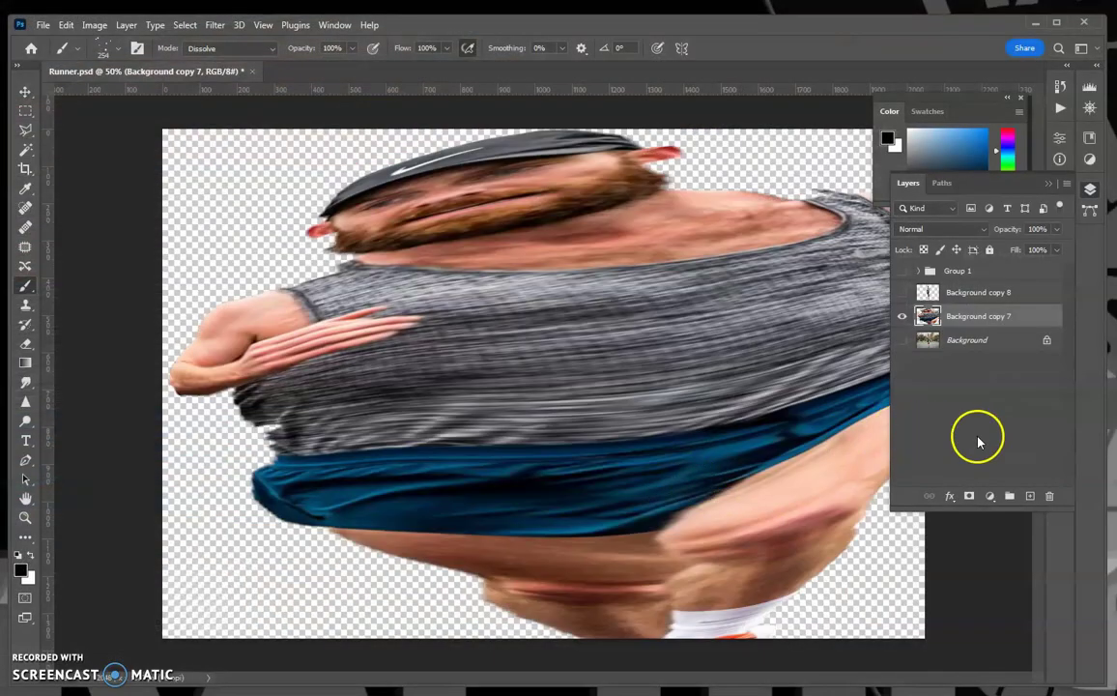
# Step: Add a layer mask to Background copy 7 and fill it with Black to hide the warp
pyautogui.click(967, 496)
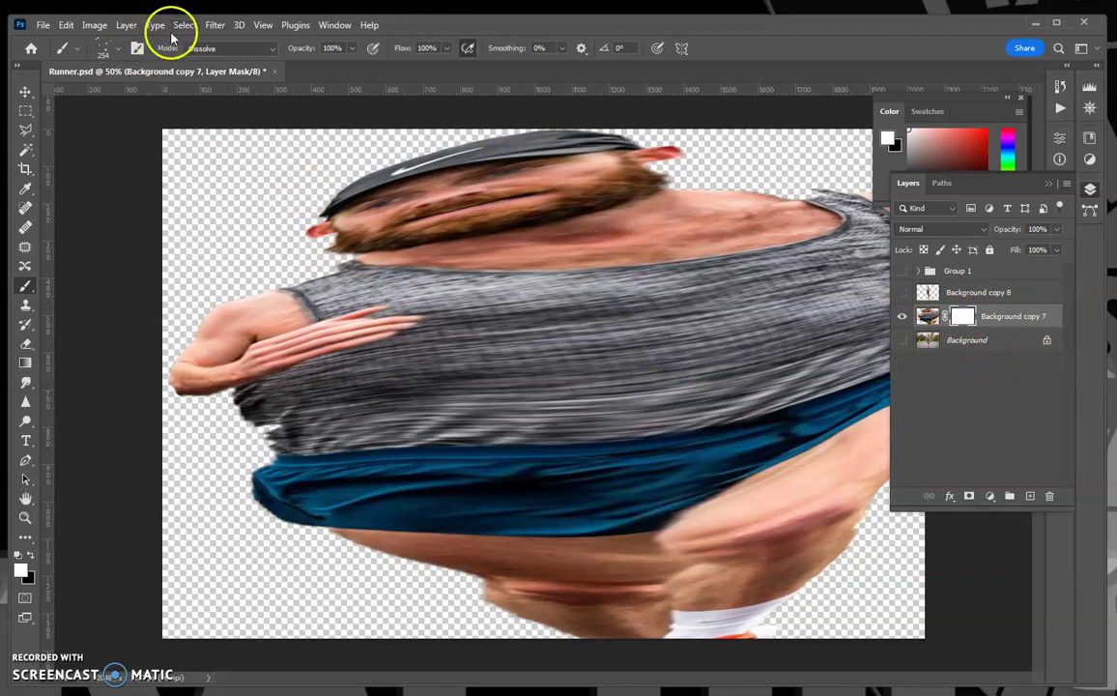
pyautogui.click(65, 25)
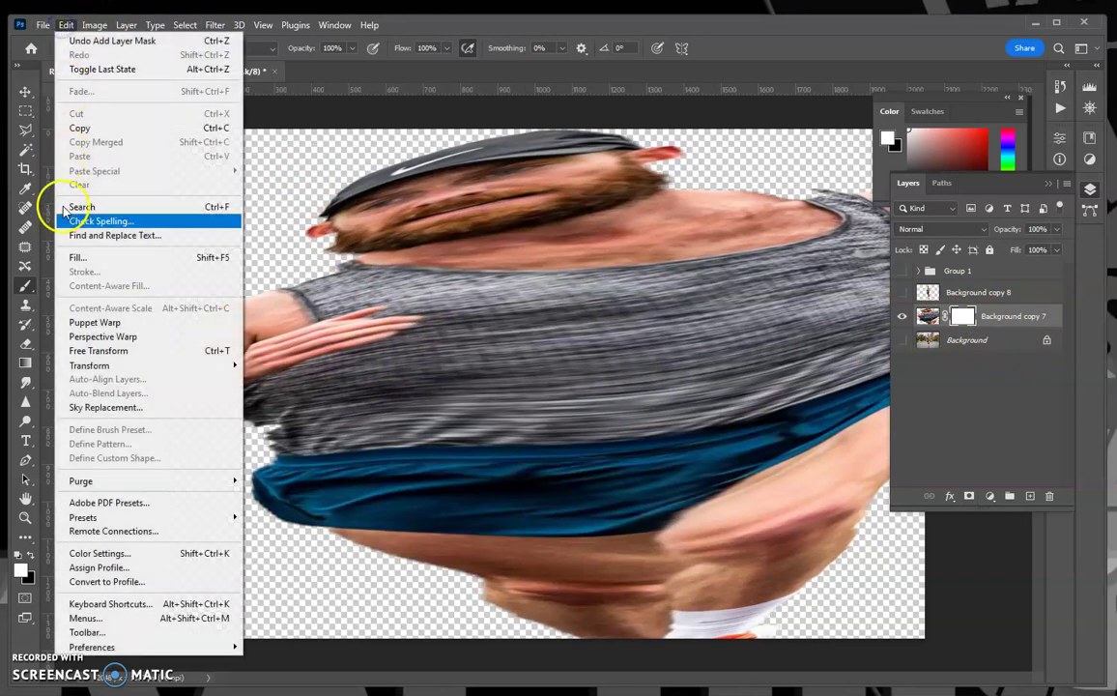
pyautogui.click(77, 257)
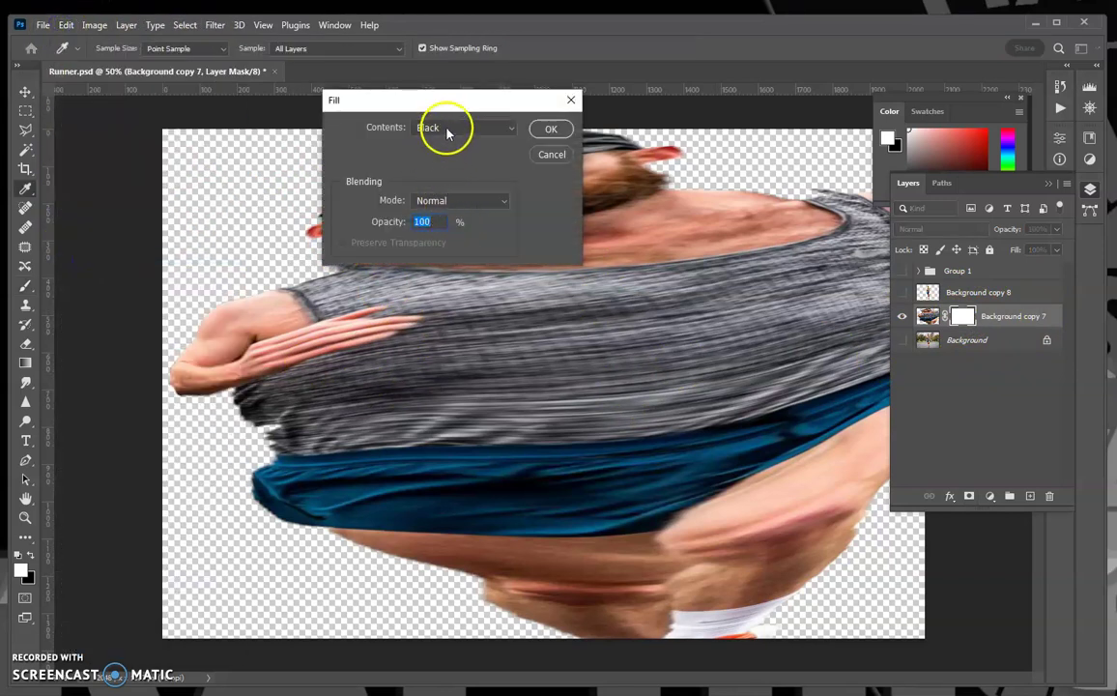
pyautogui.click(516, 128)
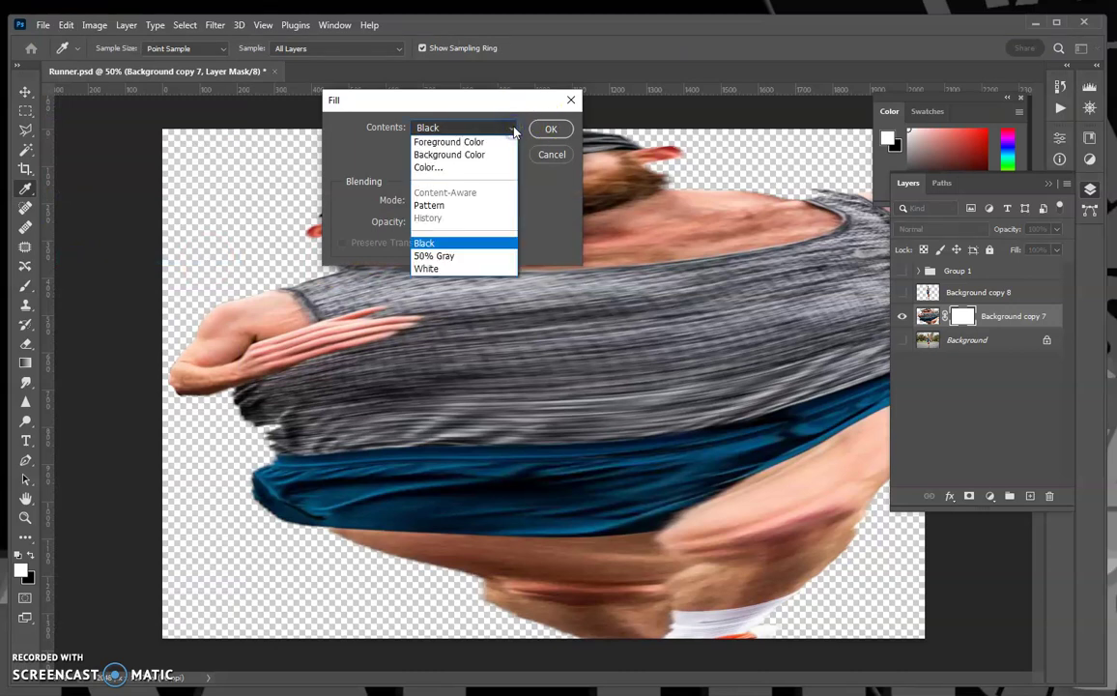
pyautogui.click(488, 243)
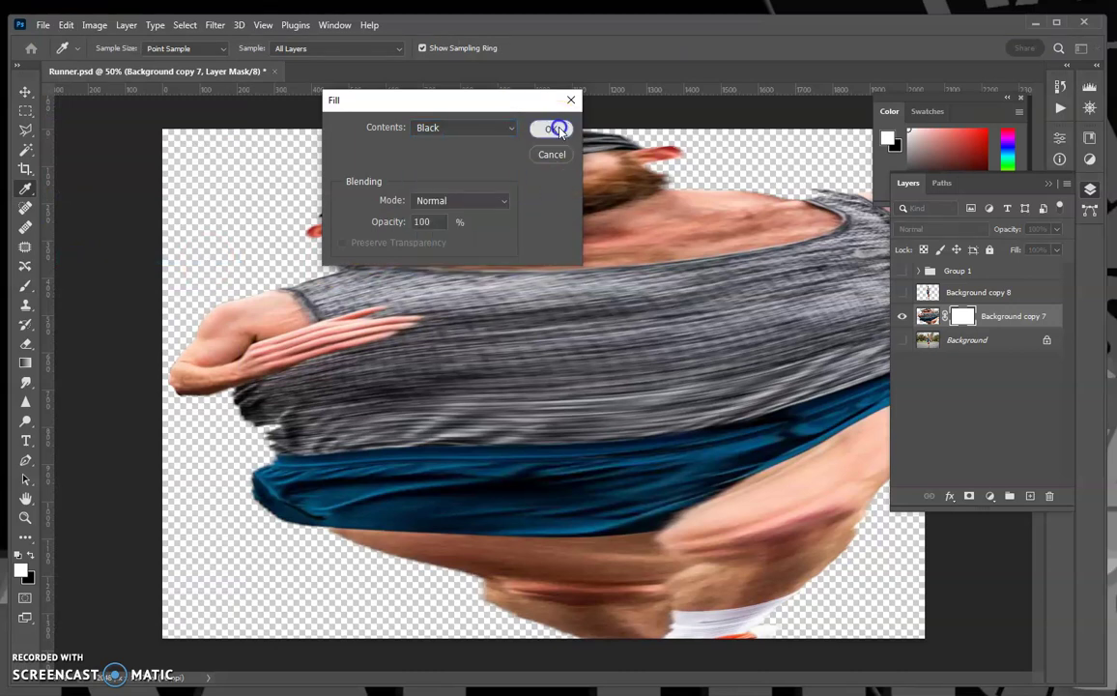
pyautogui.click(551, 128)
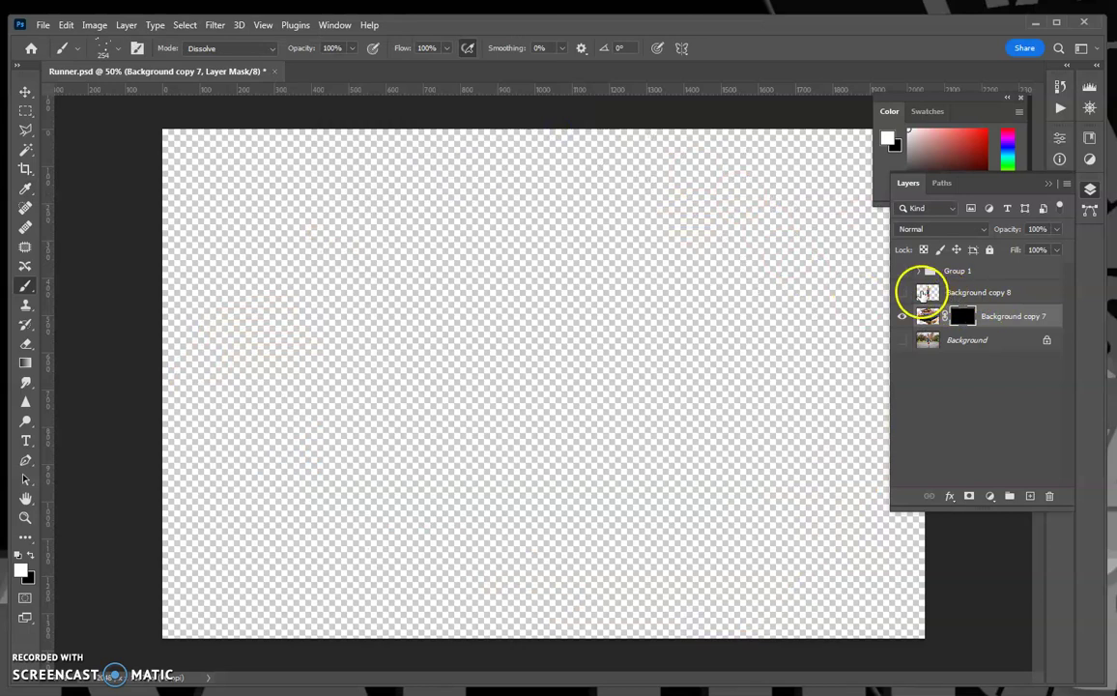
# Step: Show and select Background copy 8 and give it a white layer mask
pyautogui.click(902, 292)
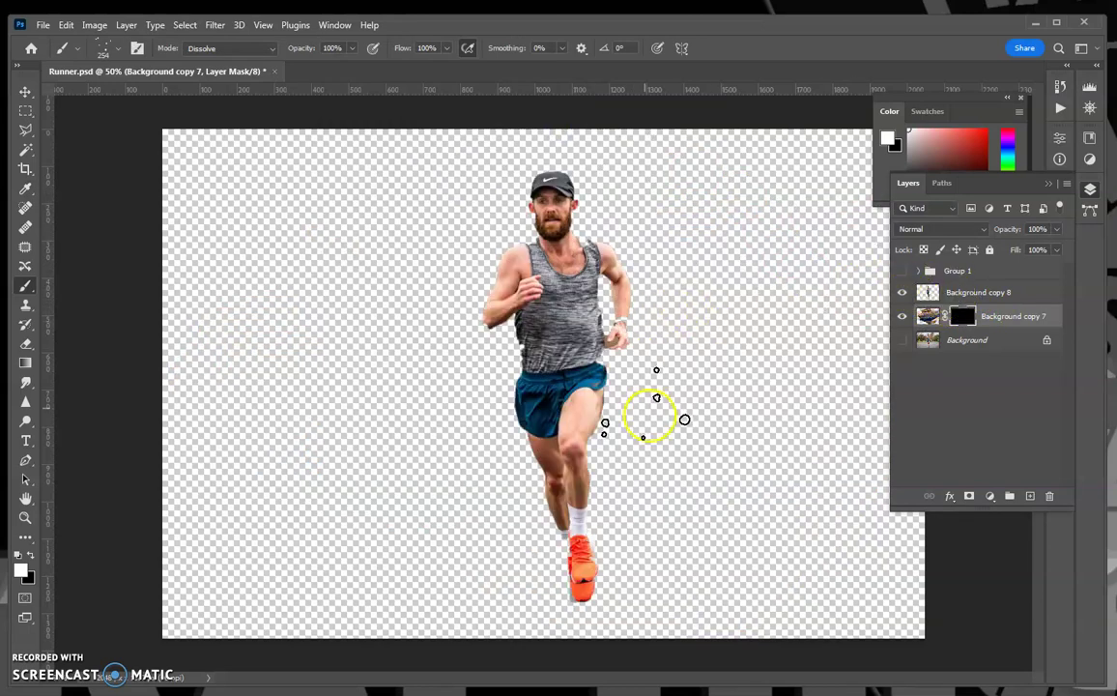
pyautogui.click(952, 291)
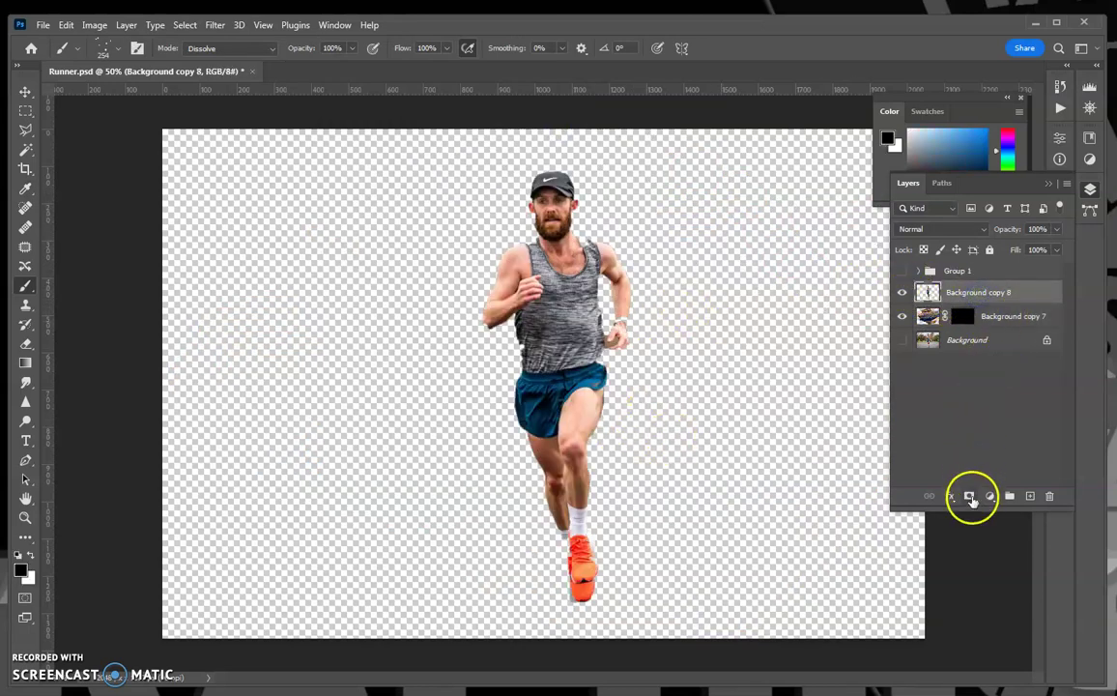
pyautogui.click(970, 497)
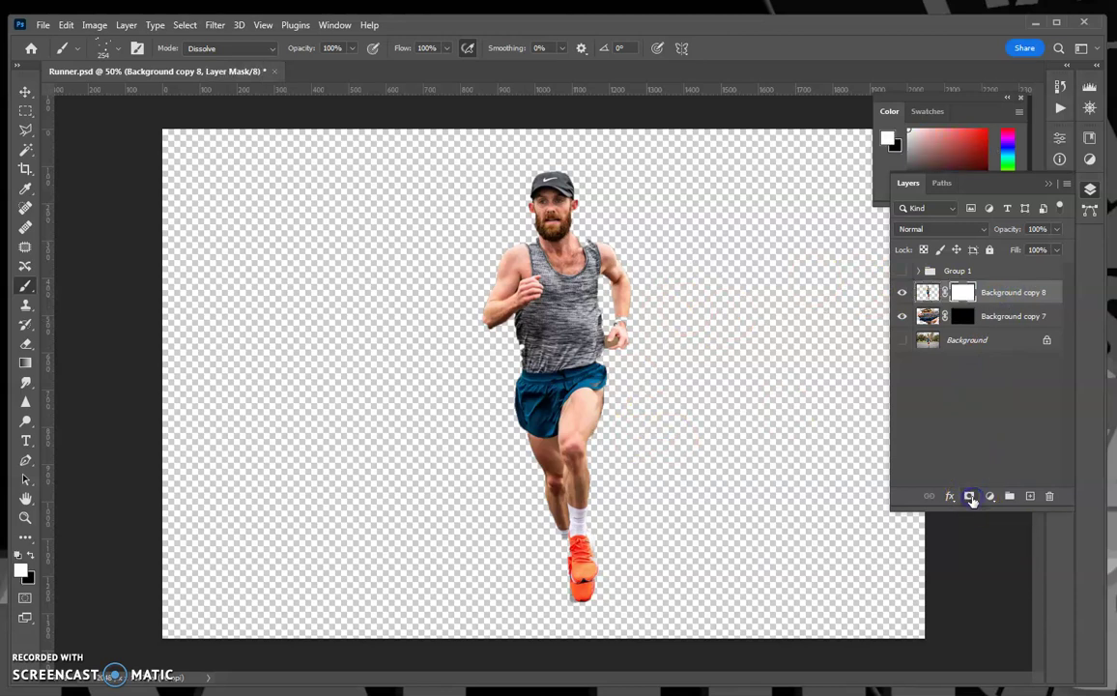
pyautogui.click(1055, 187)
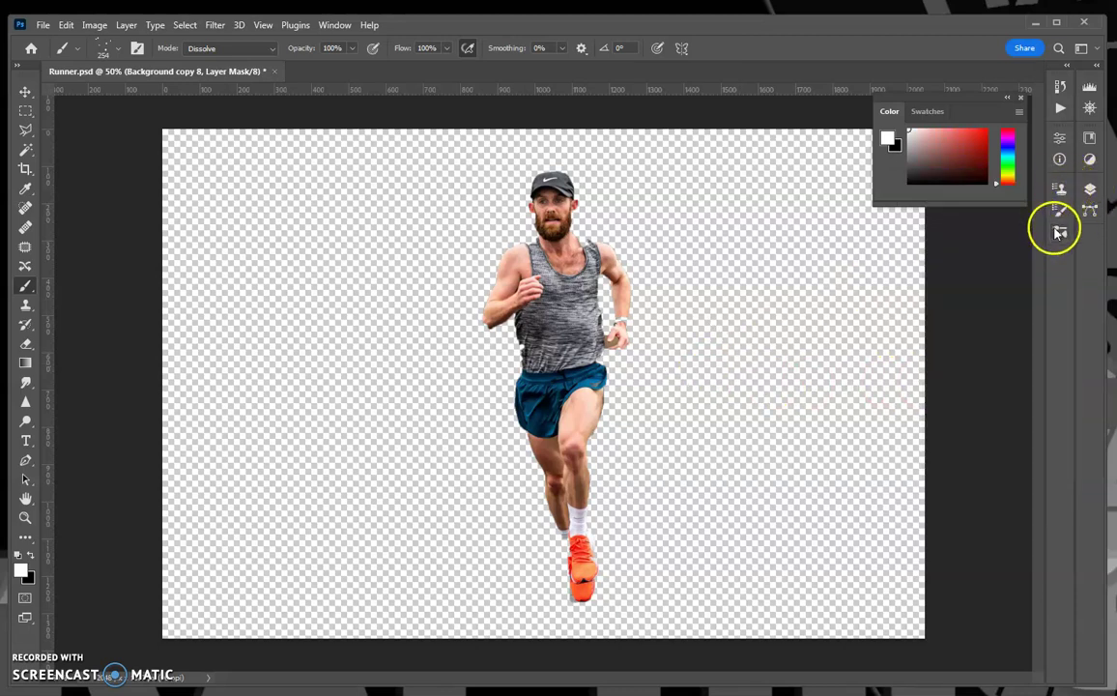
pyautogui.click(1060, 210)
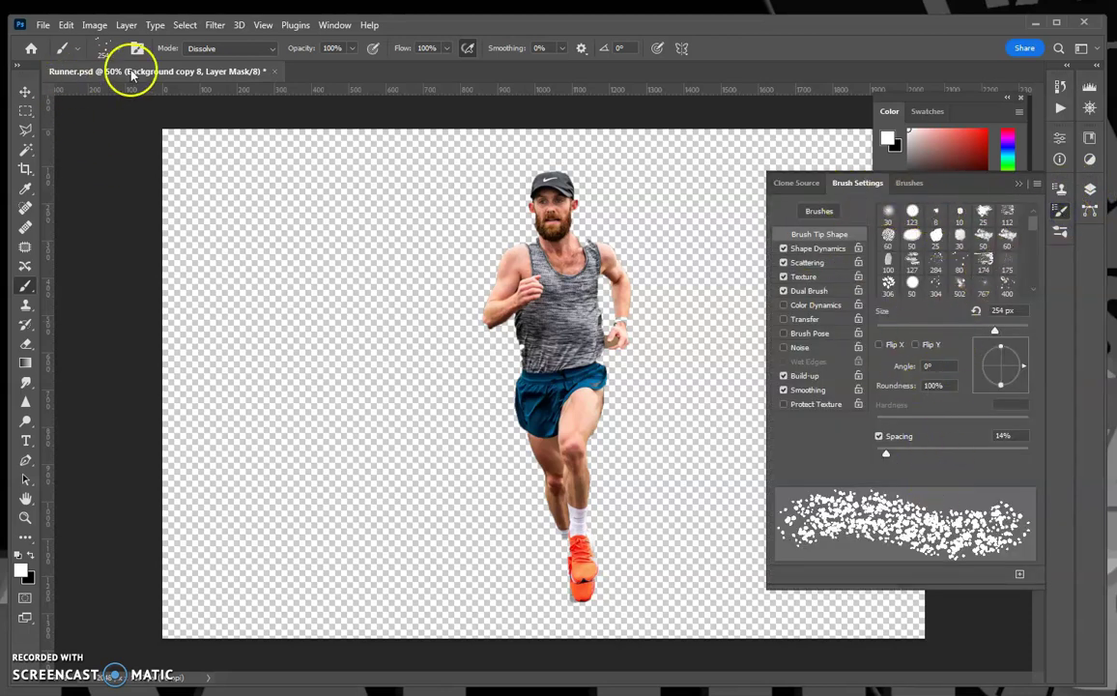
pyautogui.click(335, 26)
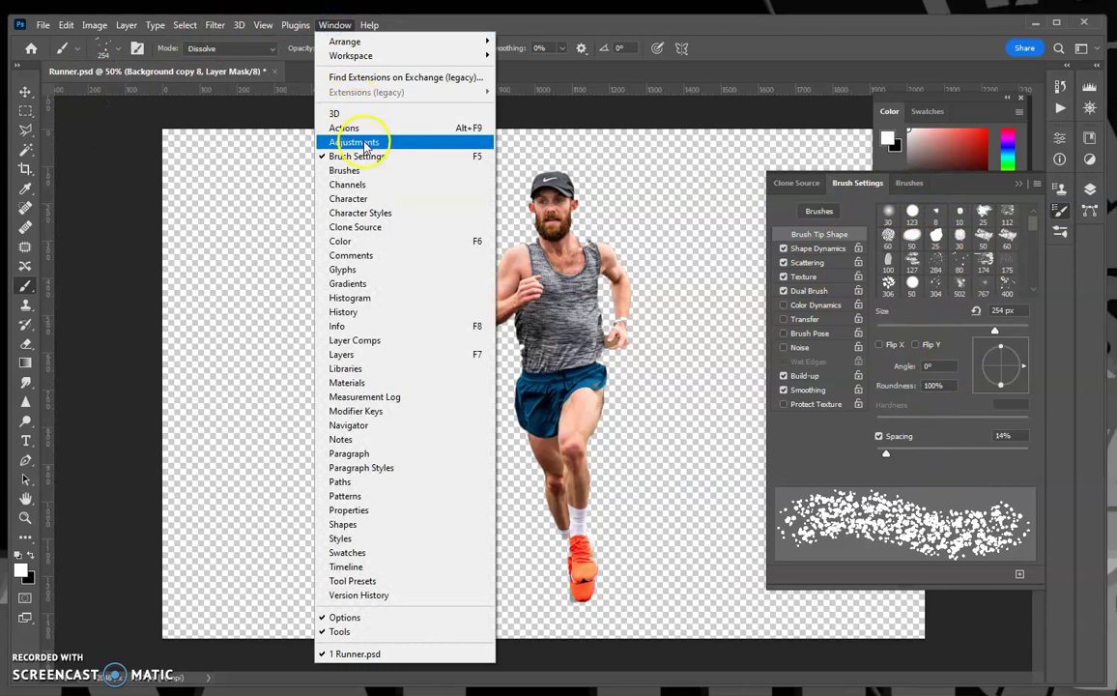
pyautogui.click(947, 187)
pyautogui.scroll(-3, 952, 256)
pyautogui.scroll(-4, 950, 261)
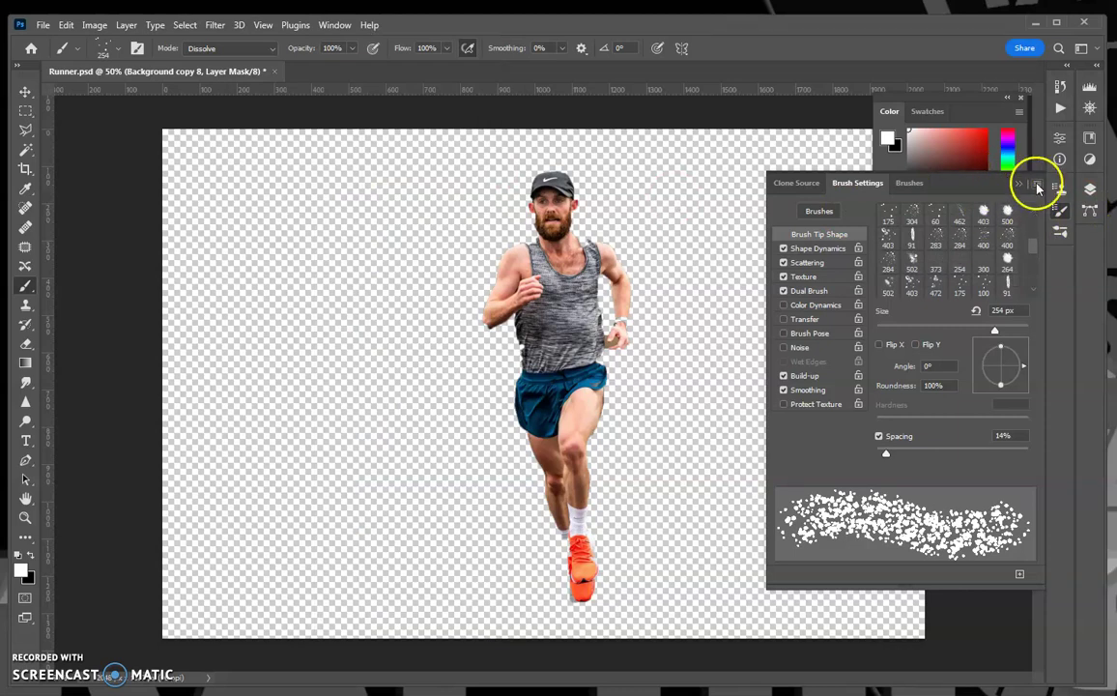
pyautogui.click(1035, 185)
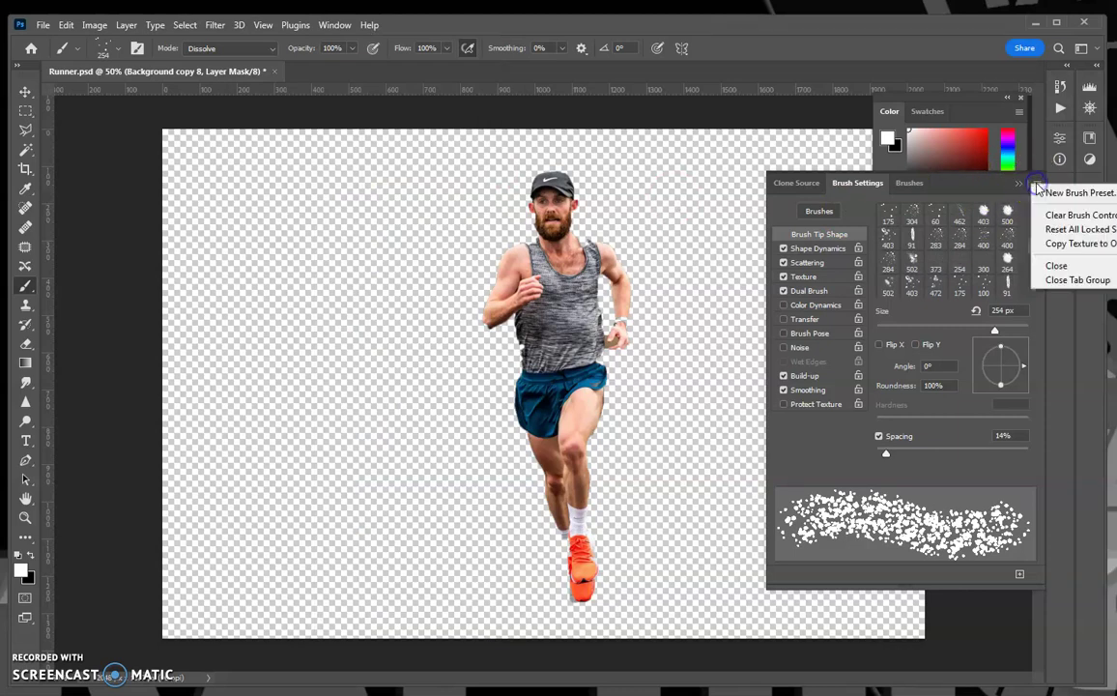
pyautogui.click(986, 250)
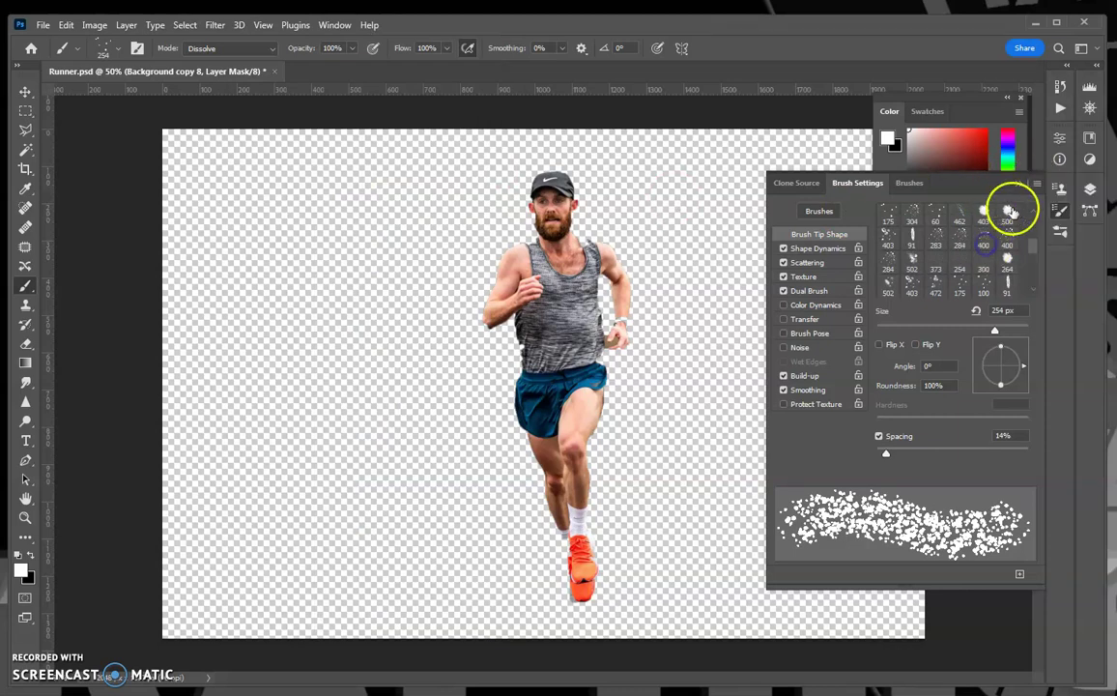
pyautogui.click(1059, 210)
pyautogui.click(1059, 210)
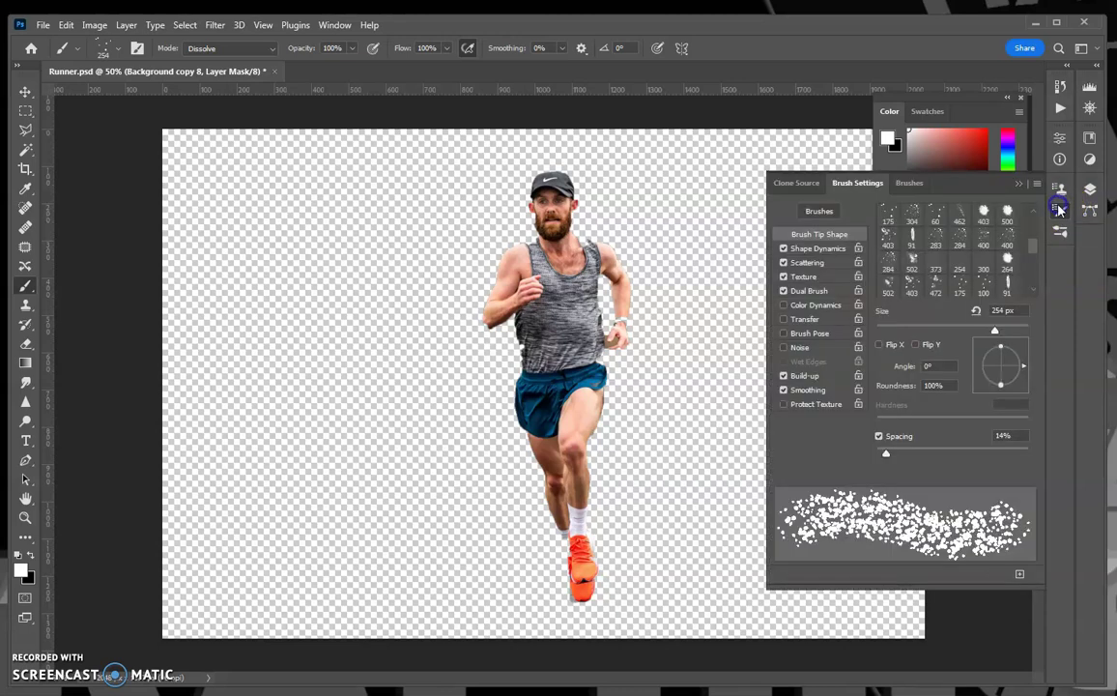
pyautogui.click(1037, 183)
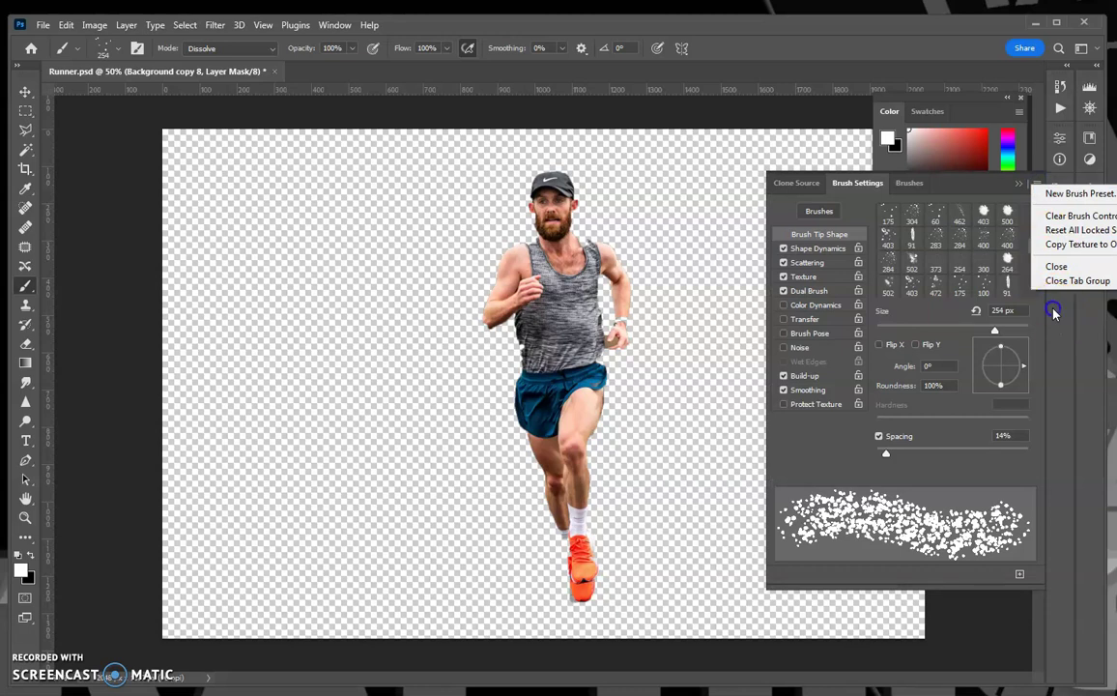
pyautogui.click(1060, 224)
pyautogui.click(1037, 183)
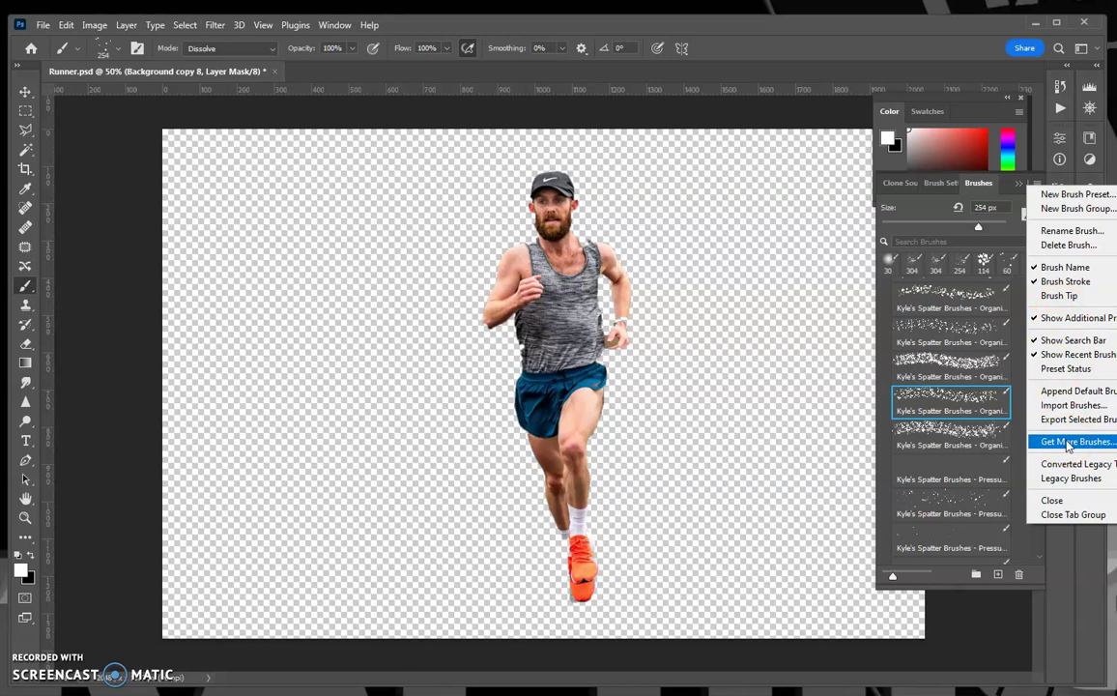
pyautogui.click(945, 403)
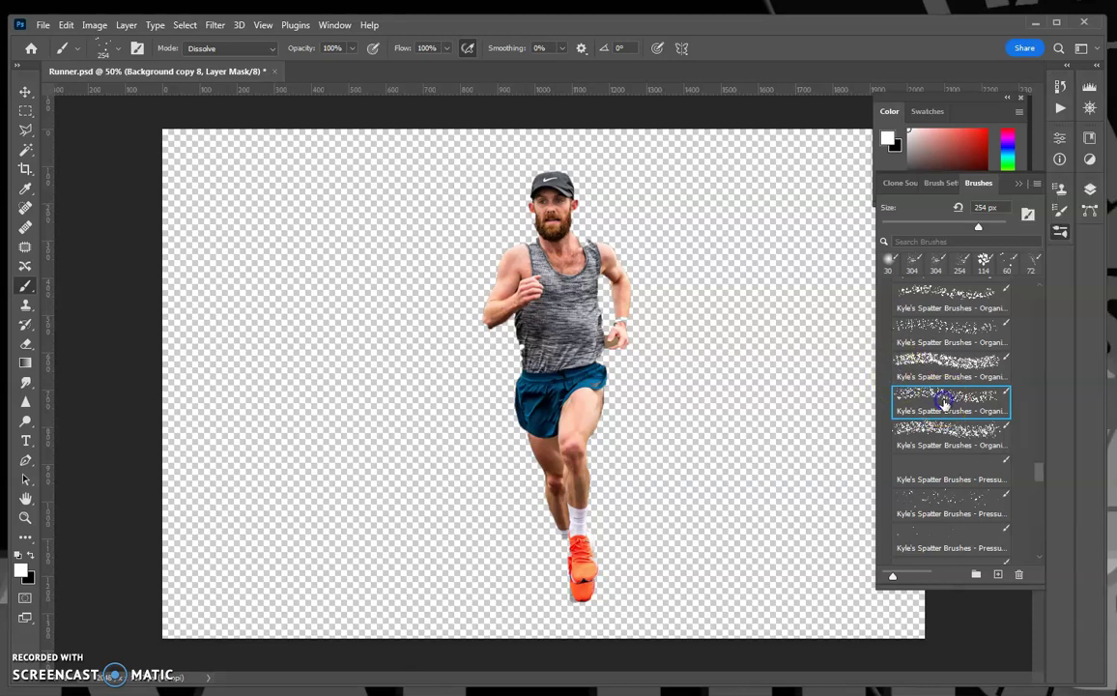
pyautogui.click(1062, 214)
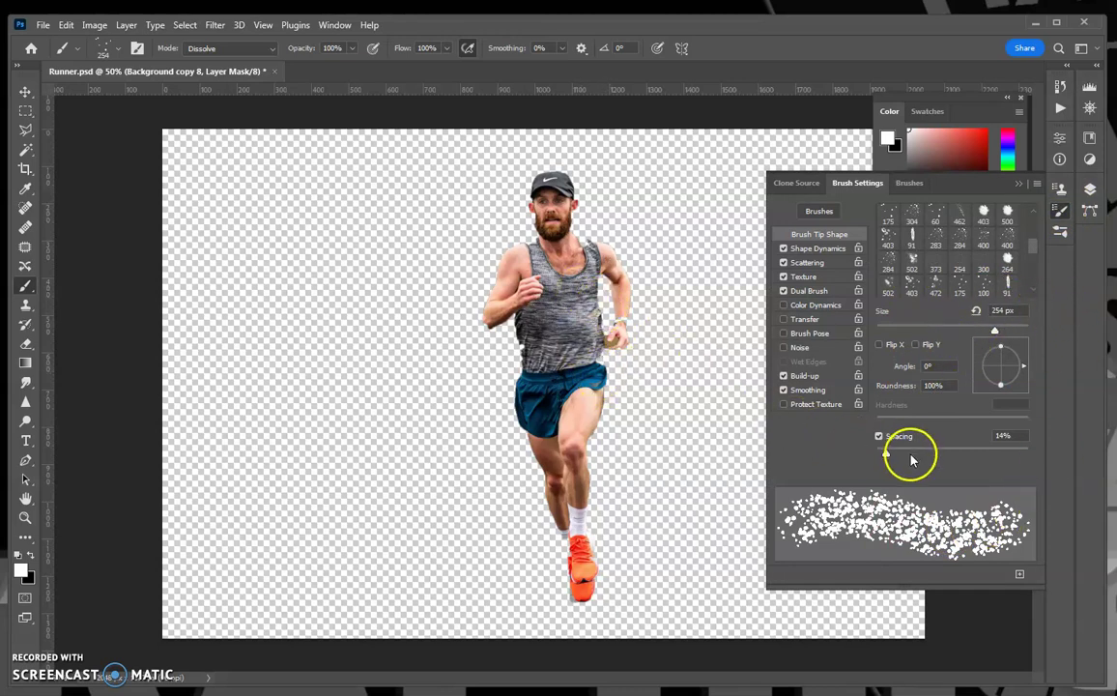
# Step: Paint black spatter dabs at 66% spacing, then with the 284 brush, on Background copy 8's mask
pyautogui.moveTo(888, 453); pyautogui.dragTo(925, 453)
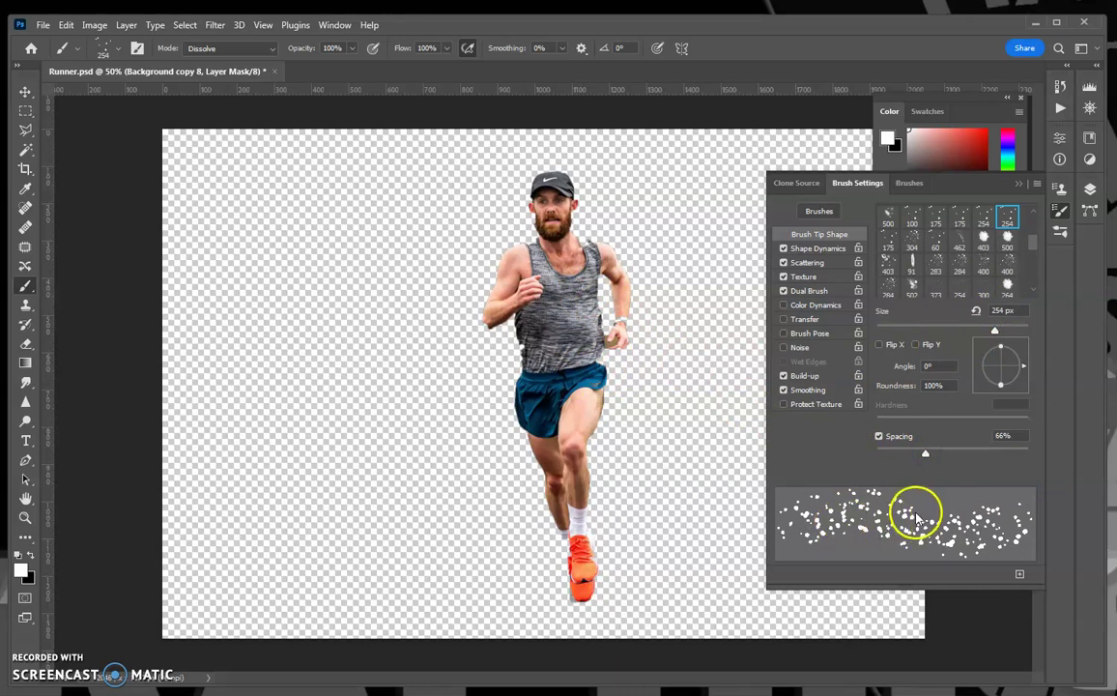
pyautogui.moveTo(536, 293); pyautogui.dragTo(517, 256)
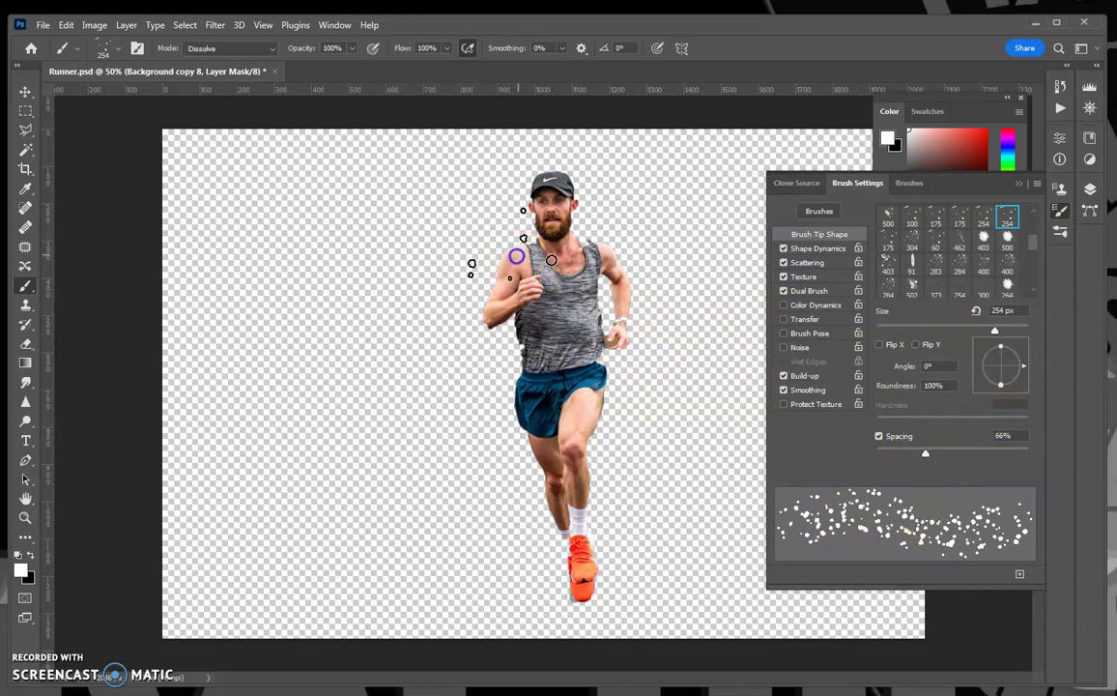
pyautogui.moveTo(922, 152); pyautogui.dragTo(907, 176)
pyautogui.moveTo(630, 244)
pyautogui.mouseDown()
pyautogui.moveTo(514, 247)
pyautogui.moveTo(502, 305)
pyautogui.moveTo(525, 477)
pyautogui.moveTo(554, 533)
pyautogui.moveTo(582, 553)
pyautogui.moveTo(610, 551)
pyautogui.moveTo(641, 465)
pyautogui.moveTo(631, 437)
pyautogui.moveTo(655, 355)
pyautogui.moveTo(633, 257)
pyautogui.moveTo(591, 175)
pyautogui.mouseUp()
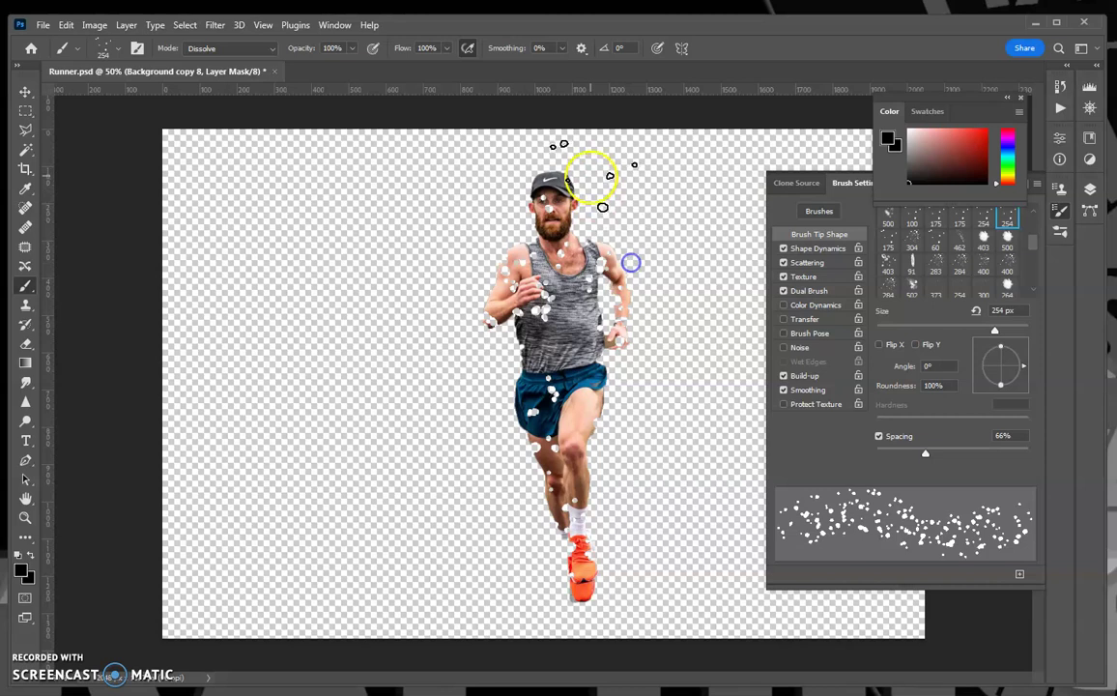
pyautogui.click(960, 265)
pyautogui.moveTo(527, 300)
pyautogui.mouseDown()
pyautogui.moveTo(549, 332)
pyautogui.moveTo(499, 304)
pyautogui.moveTo(486, 387)
pyautogui.moveTo(515, 582)
pyautogui.moveTo(493, 449)
pyautogui.moveTo(580, 426)
pyautogui.moveTo(635, 341)
pyautogui.moveTo(623, 219)
pyautogui.moveTo(584, 176)
pyautogui.moveTo(486, 220)
pyautogui.moveTo(473, 249)
pyautogui.moveTo(592, 448)
pyautogui.moveTo(641, 474)
pyautogui.moveTo(491, 441)
pyautogui.moveTo(503, 331)
pyautogui.moveTo(498, 498)
pyautogui.mouseUp()
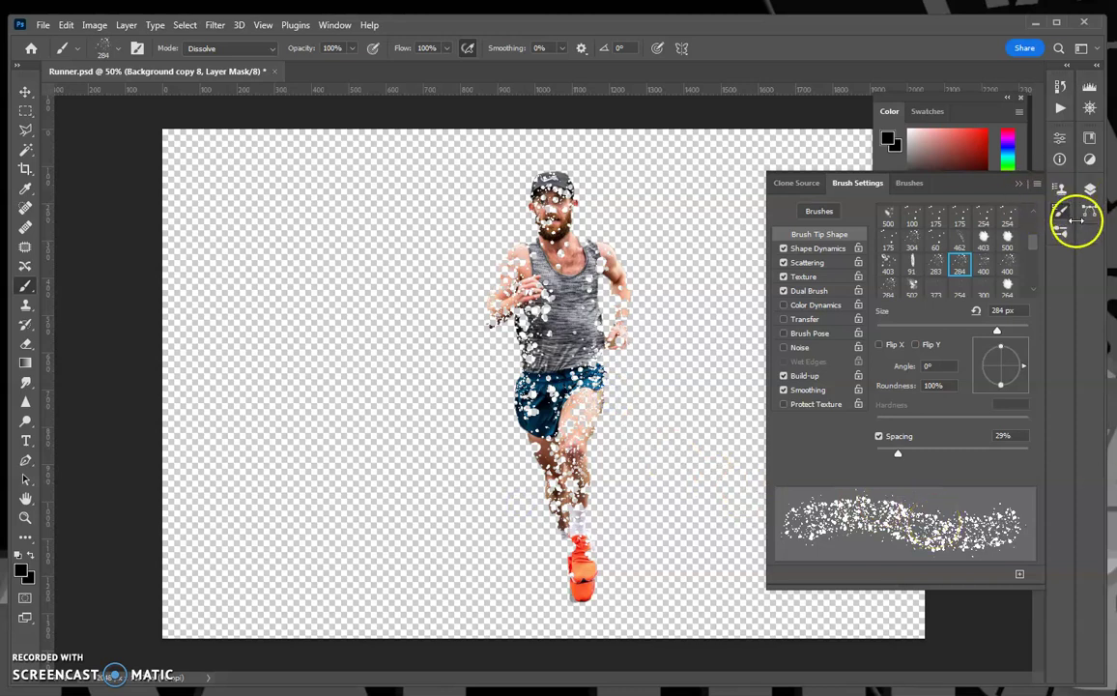
pyautogui.click(1090, 188)
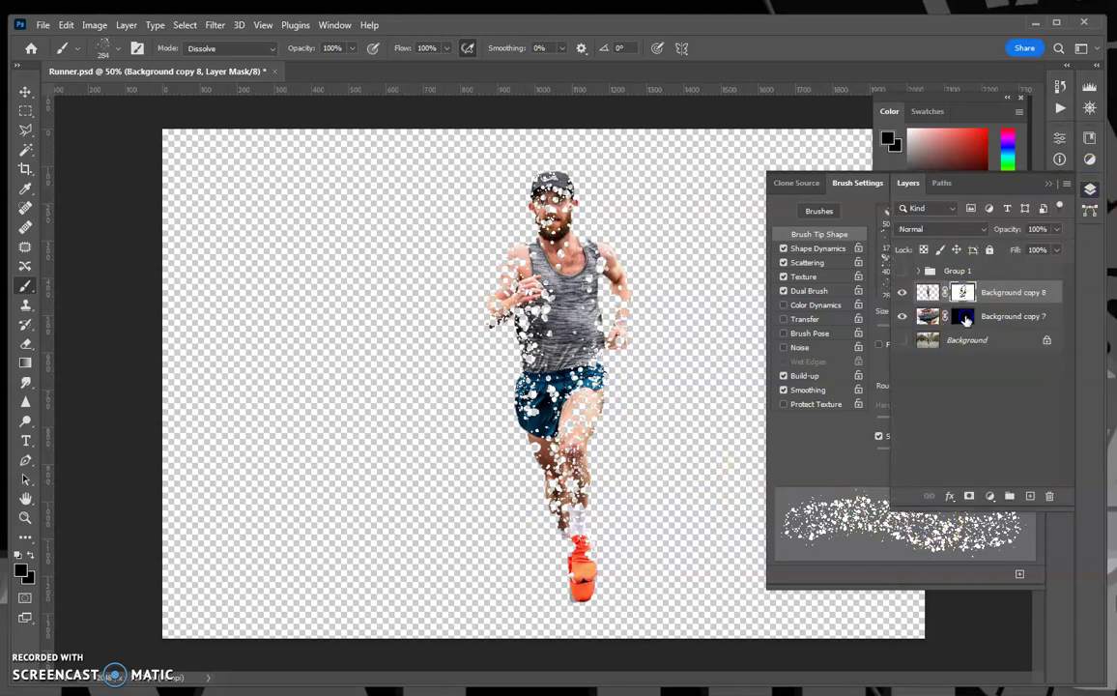
# Step: Paint near-white spatter clusters above, left of and beside the runner's knee on Background copy 7's mask
pyautogui.click(965, 320)
pyautogui.click(914, 132)
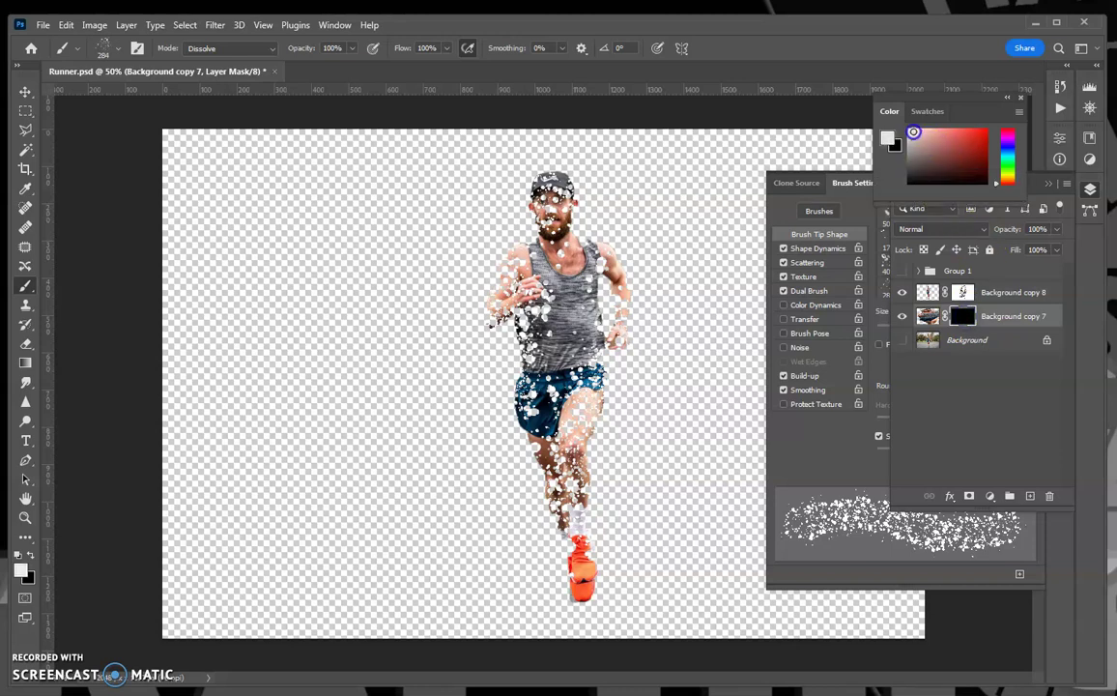
pyautogui.moveTo(473, 222)
pyautogui.mouseDown()
pyautogui.moveTo(452, 299)
pyautogui.moveTo(451, 554)
pyautogui.moveTo(508, 533)
pyautogui.moveTo(623, 532)
pyautogui.moveTo(666, 426)
pyautogui.moveTo(653, 265)
pyautogui.moveTo(639, 241)
pyautogui.moveTo(669, 335)
pyautogui.moveTo(596, 172)
pyautogui.mouseUp()
pyautogui.moveTo(361, 349); pyautogui.dragTo(369, 394)
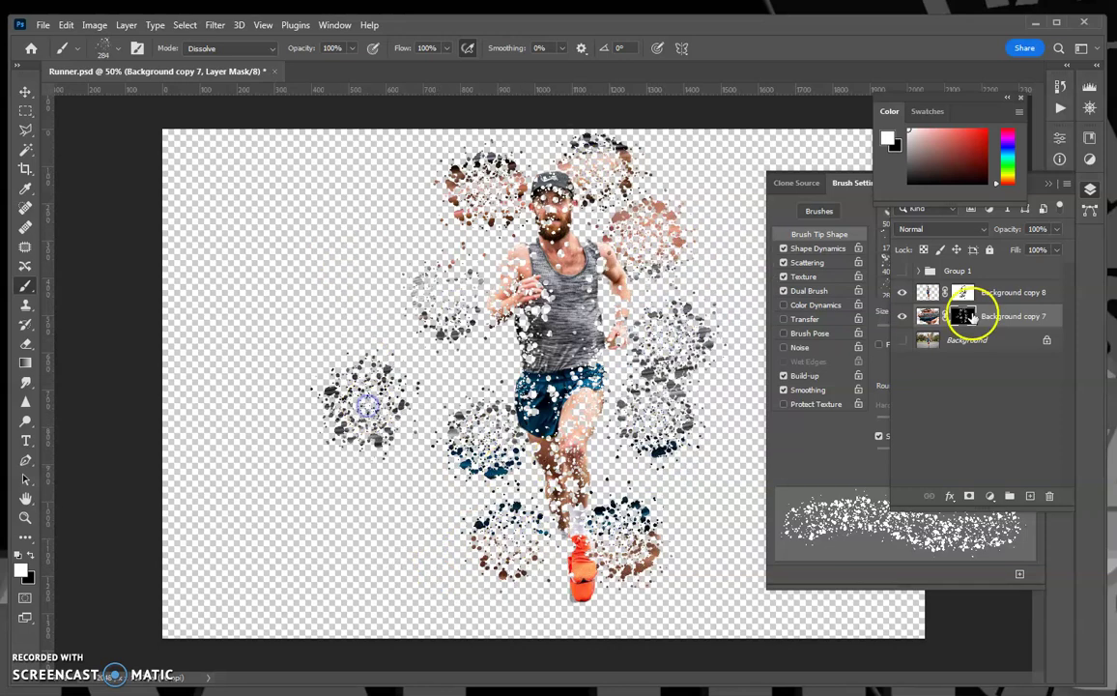
# Step: Reduce the spatter brush to 78 px and paint finer particle streaks around the runner's head and sides
pyautogui.click(852, 184)
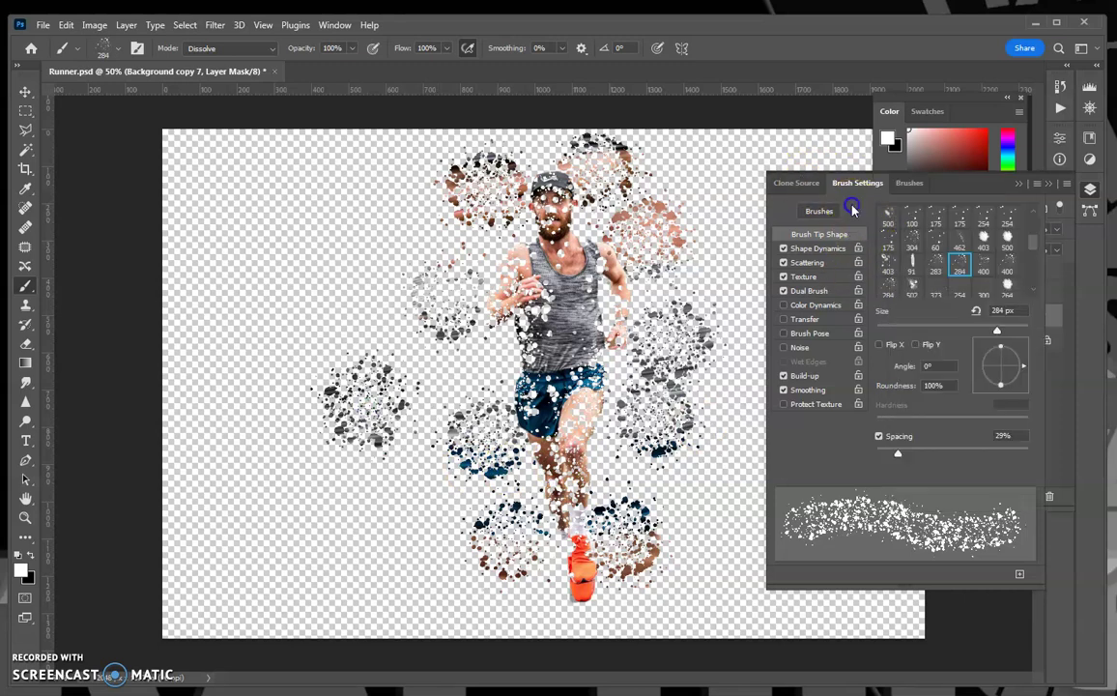
pyautogui.moveTo(995, 330); pyautogui.dragTo(935, 331)
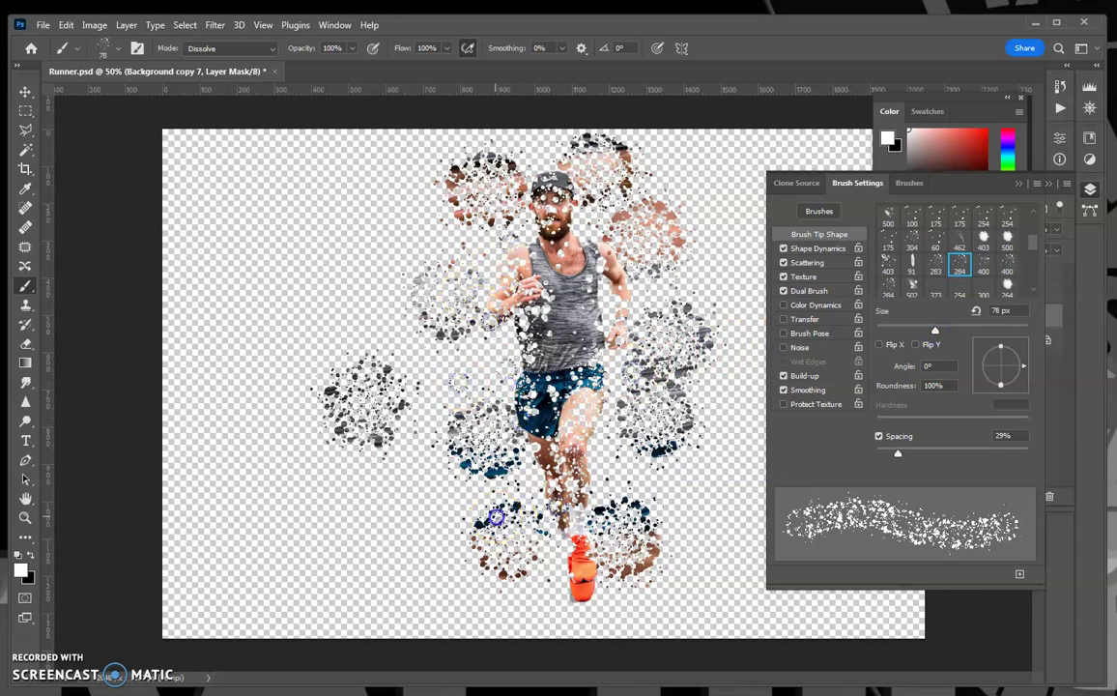
pyautogui.moveTo(498, 350); pyautogui.dragTo(401, 420)
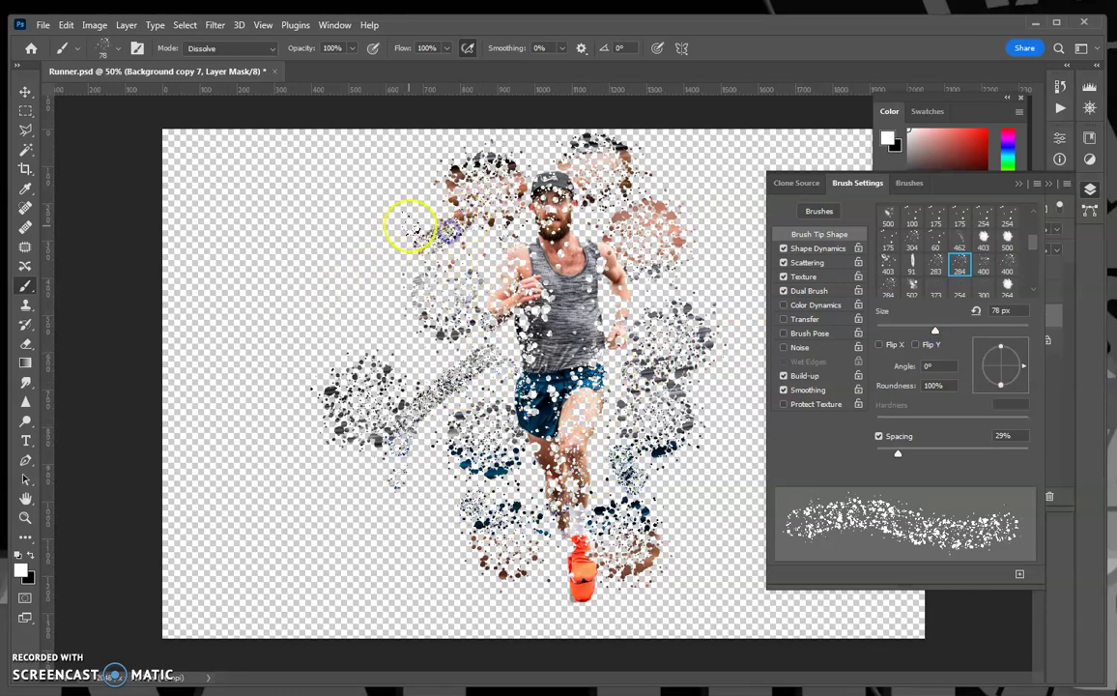
pyautogui.moveTo(410, 227)
pyautogui.mouseDown()
pyautogui.moveTo(561, 183)
pyautogui.moveTo(612, 205)
pyautogui.moveTo(669, 184)
pyautogui.moveTo(699, 369)
pyautogui.moveTo(659, 328)
pyautogui.moveTo(623, 417)
pyautogui.mouseUp()
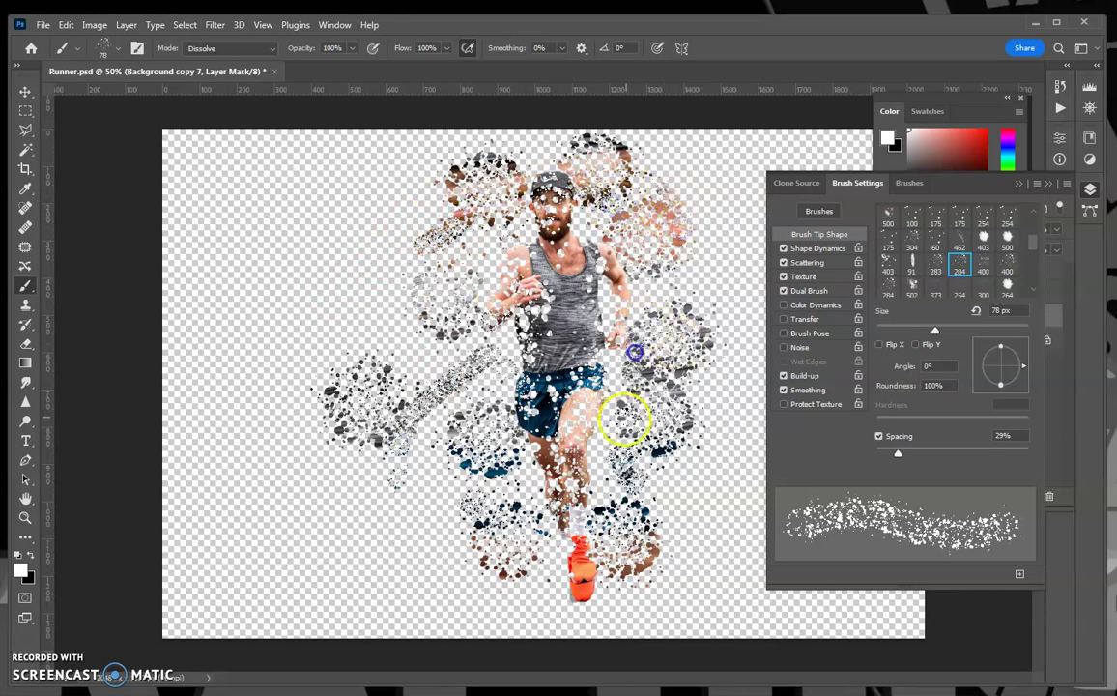
pyautogui.moveTo(476, 396); pyautogui.dragTo(482, 317)
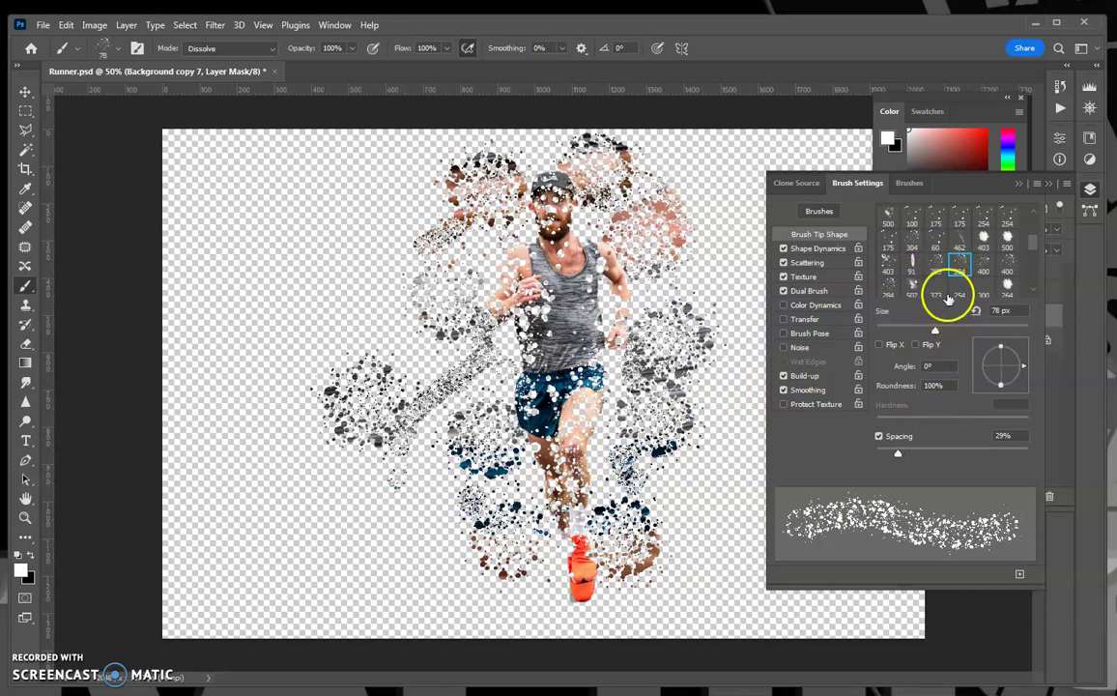
# Step: Dot 45 px splatter dabs from the 306 brush at 167% spacing across the runner's hips and legs
pyautogui.scroll(5, 962, 242)
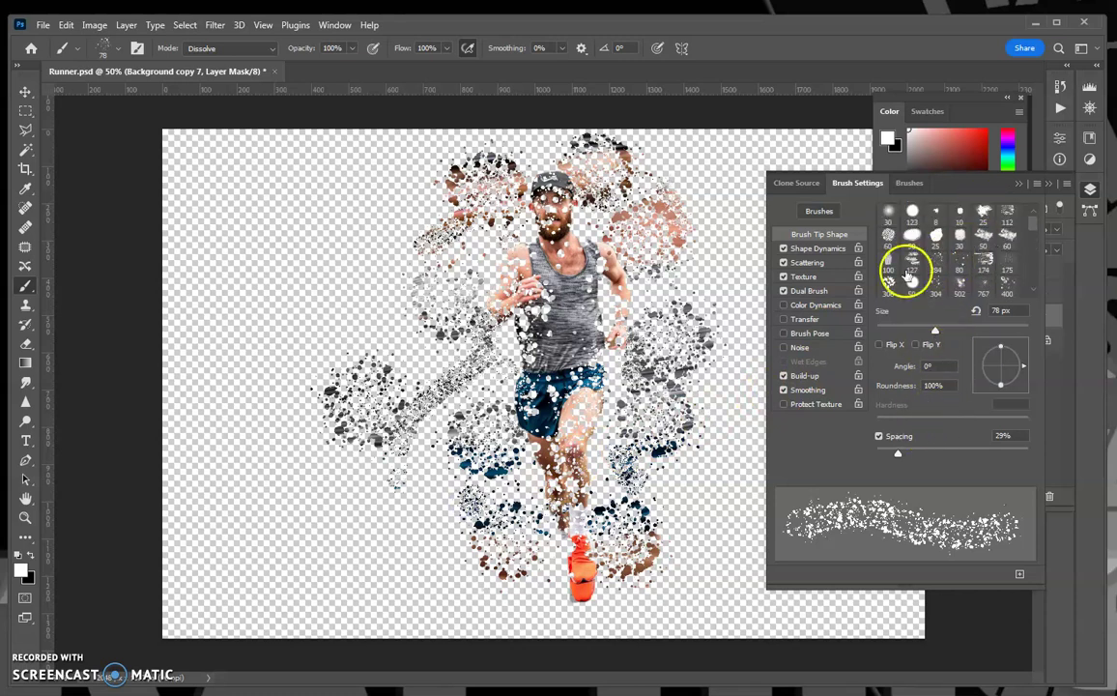
pyautogui.click(889, 281)
pyautogui.moveTo(887, 452)
pyautogui.mouseDown()
pyautogui.moveTo(1004, 450)
pyautogui.moveTo(977, 454)
pyautogui.mouseUp()
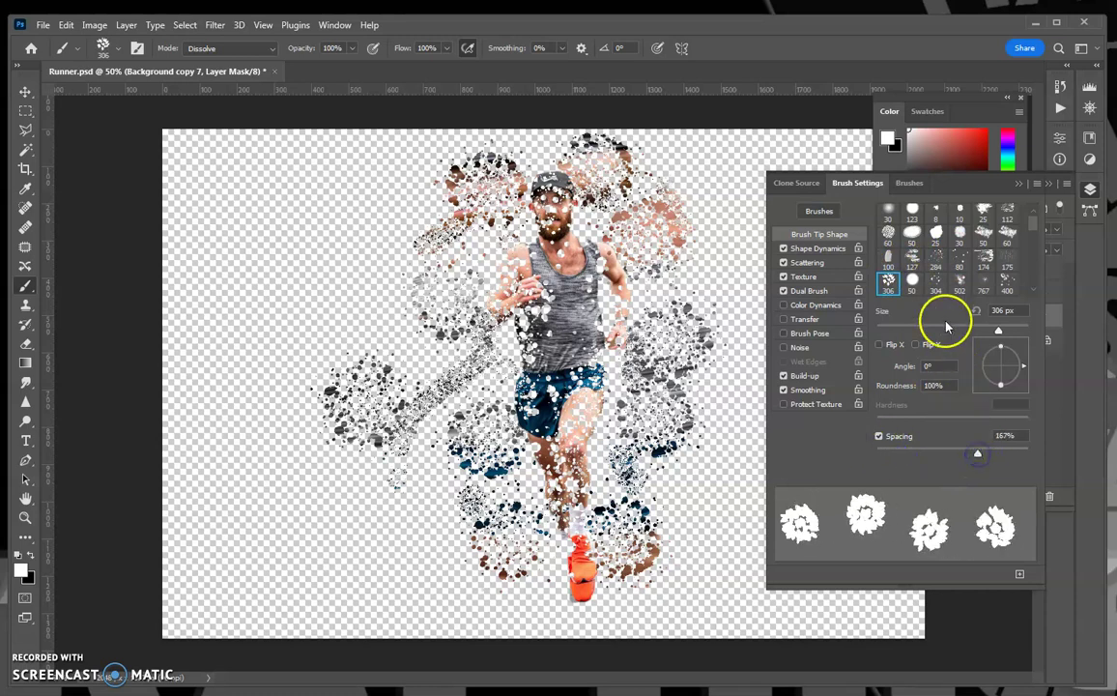
pyautogui.moveTo(1000, 343); pyautogui.dragTo(909, 341)
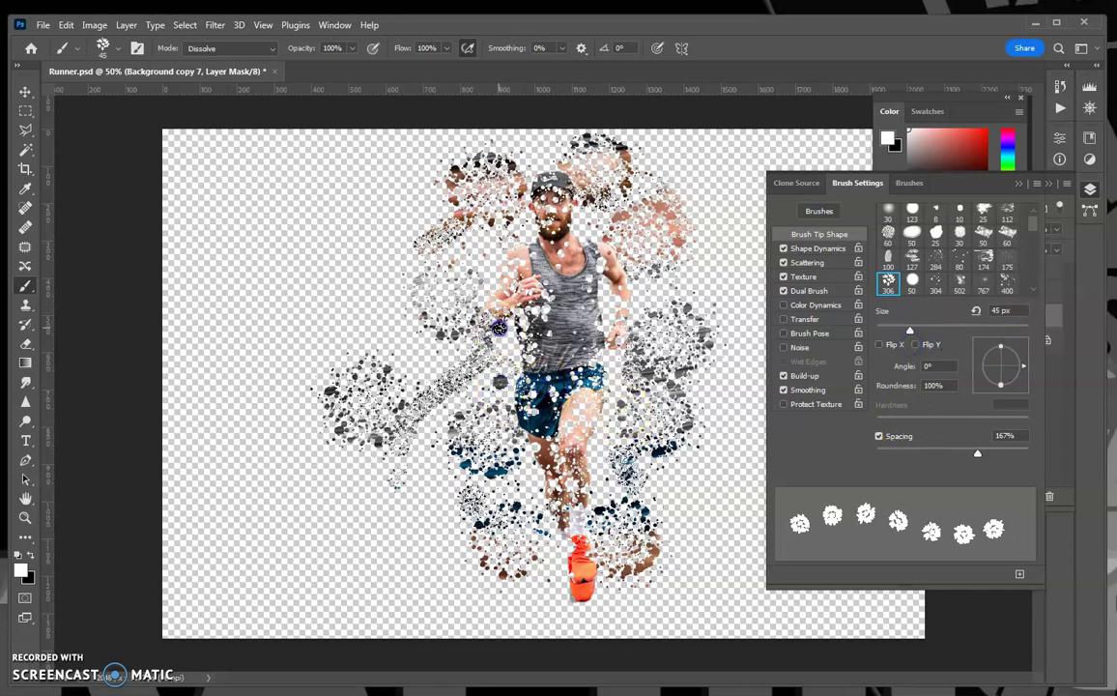
pyautogui.moveTo(413, 433)
pyautogui.mouseDown()
pyautogui.moveTo(669, 499)
pyautogui.moveTo(636, 349)
pyautogui.moveTo(534, 433)
pyautogui.moveTo(618, 228)
pyautogui.moveTo(554, 187)
pyautogui.moveTo(505, 224)
pyautogui.mouseUp()
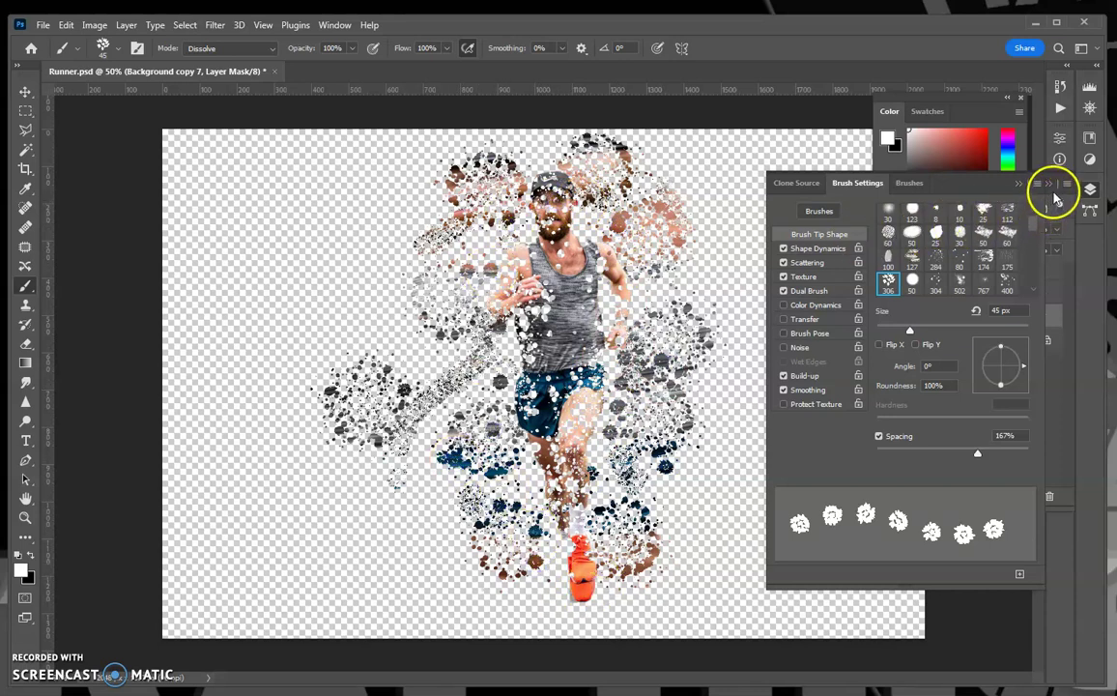
# Step: Hide Background copy 8 and copy 7, then expand Group 1 and hide its copy 5 and copy 2 layers
pyautogui.click(1048, 183)
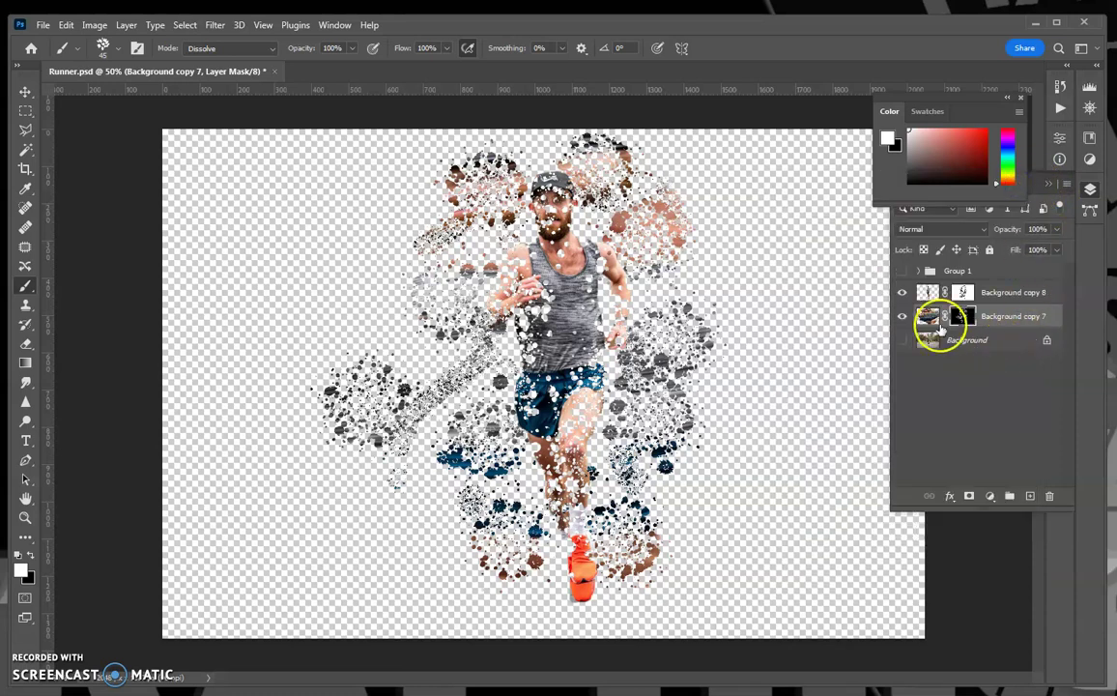
pyautogui.click(902, 292)
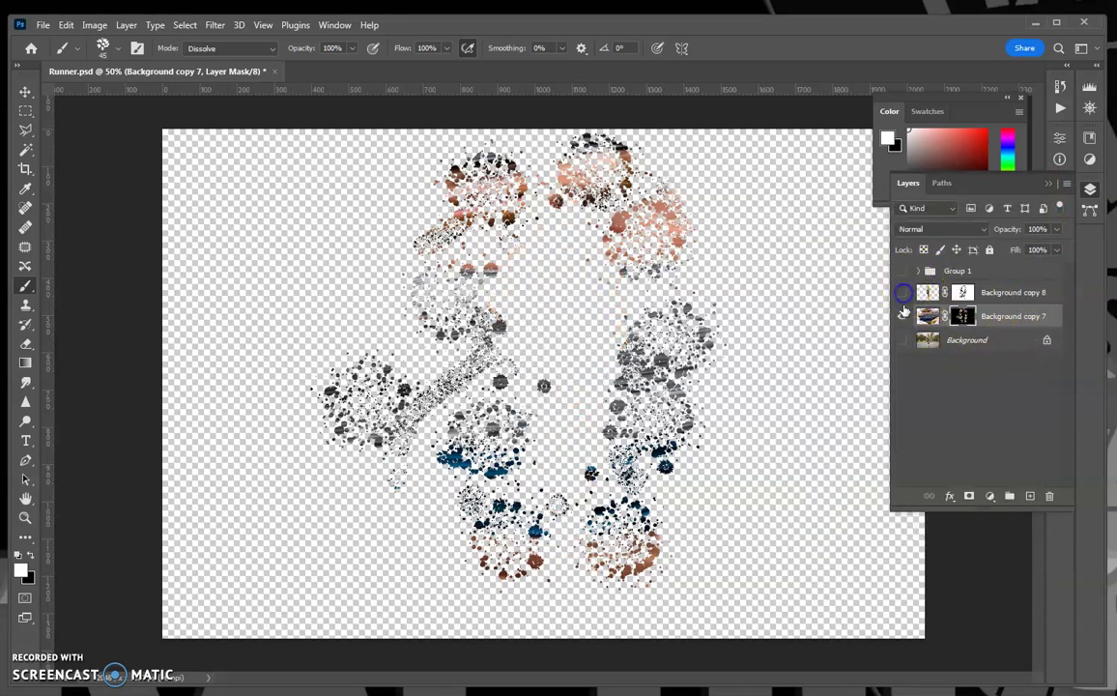
pyautogui.click(902, 316)
pyautogui.click(918, 271)
pyautogui.click(902, 316)
pyautogui.click(902, 339)
pyautogui.click(903, 292)
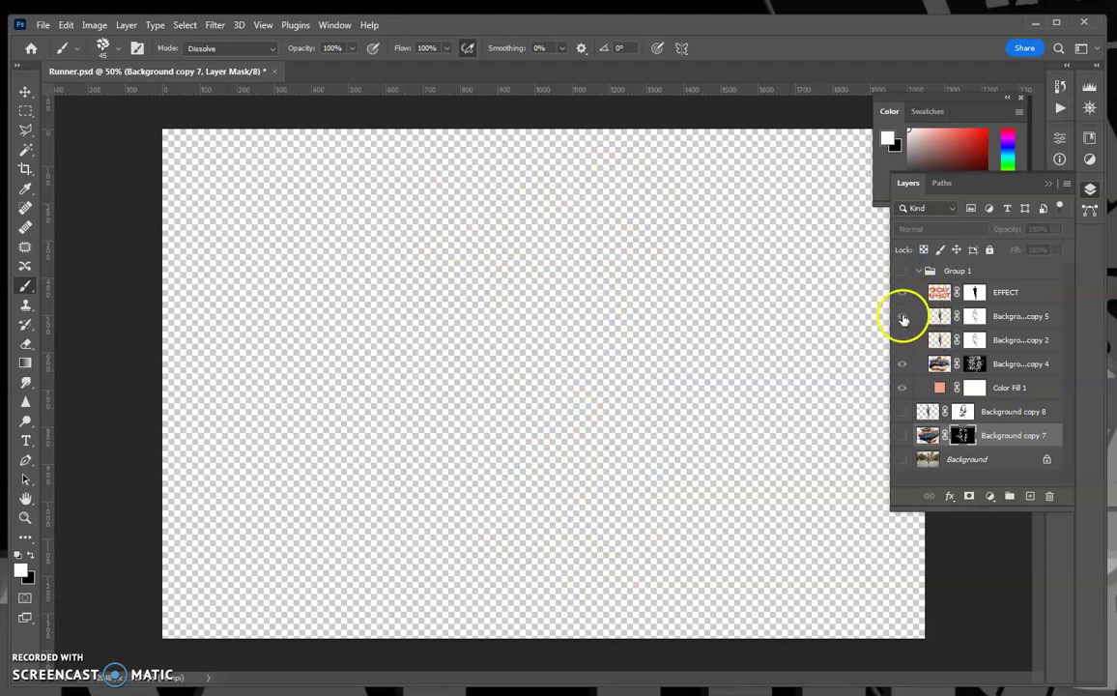
pyautogui.click(903, 316)
pyautogui.click(903, 316)
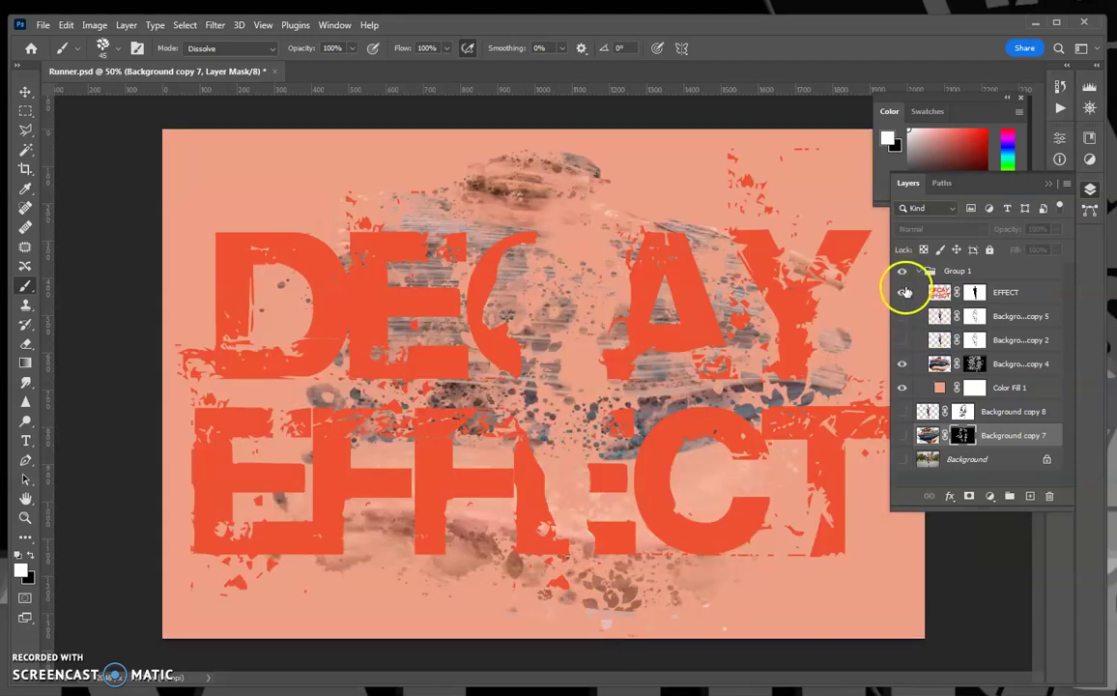
# Step: Hide DECAY EFFECT and Color Fill 1, show Background copy 4 and copy 2, and select copy 2's mask
pyautogui.click(902, 292)
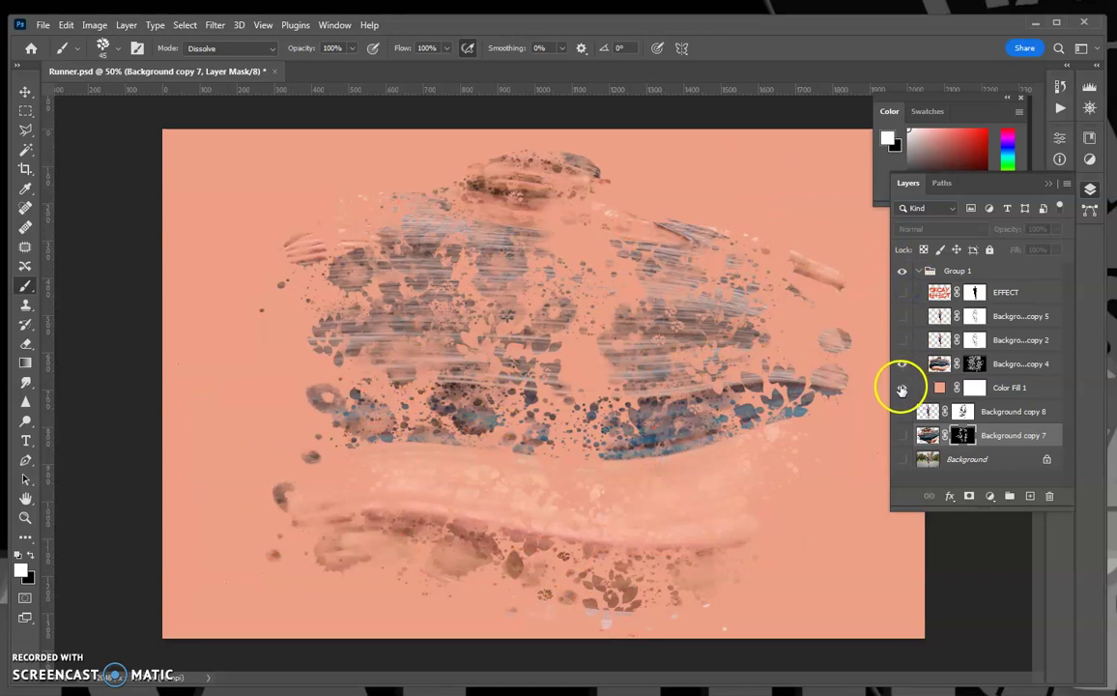
pyautogui.click(901, 387)
pyautogui.click(904, 364)
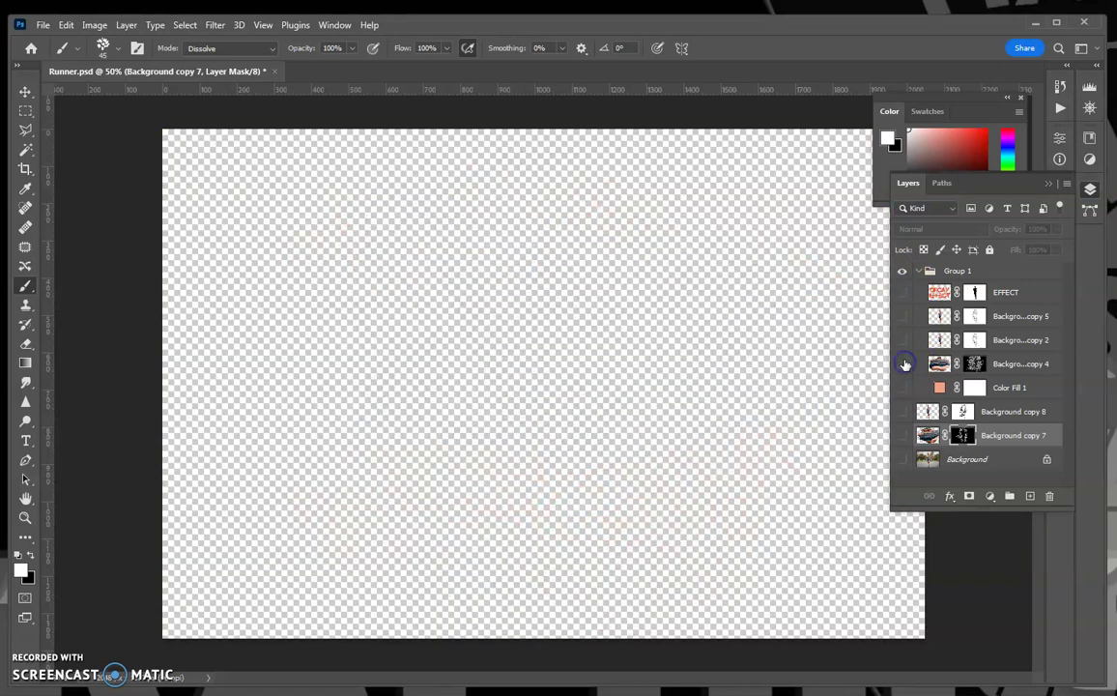
pyautogui.click(904, 364)
pyautogui.click(902, 340)
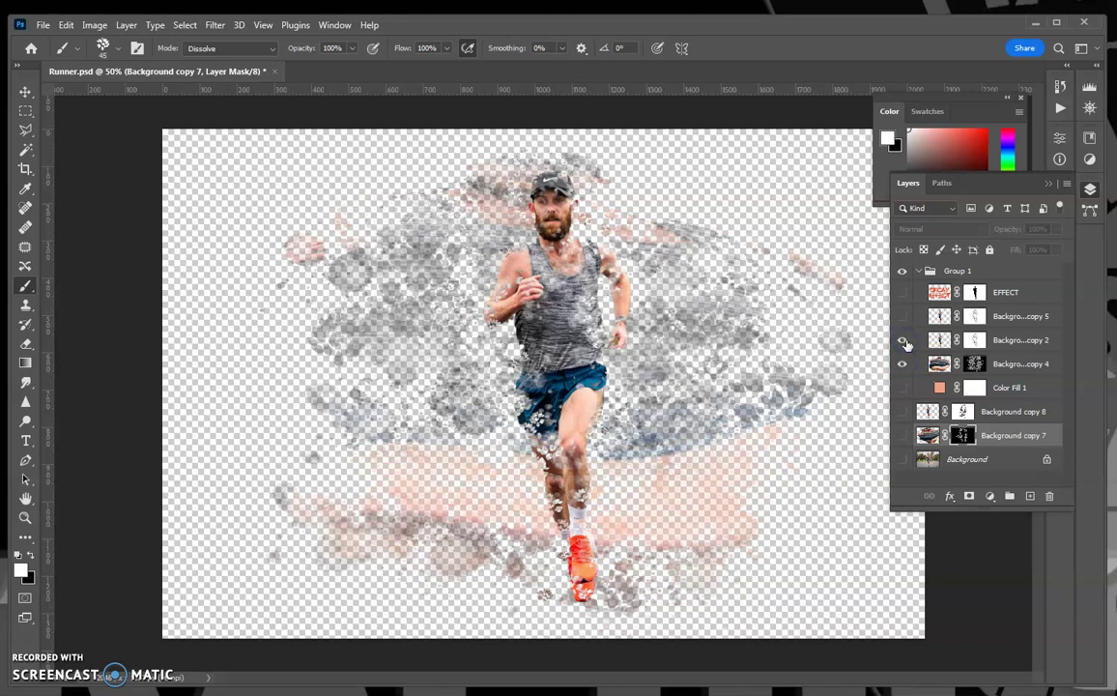
pyautogui.click(974, 340)
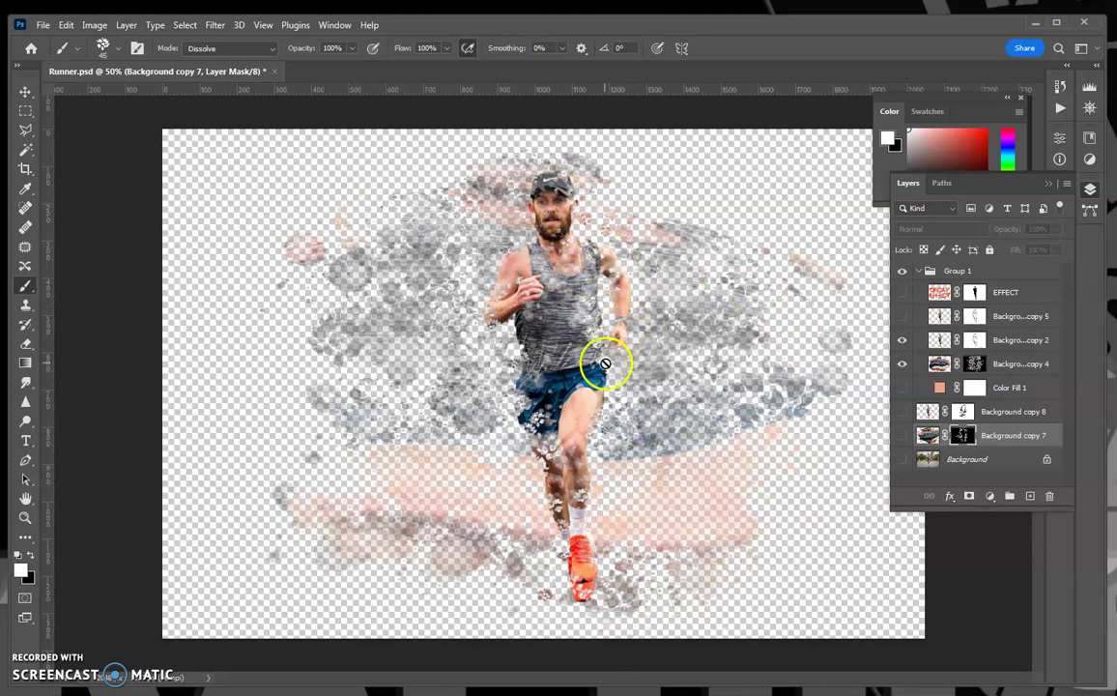
pyautogui.click(903, 316)
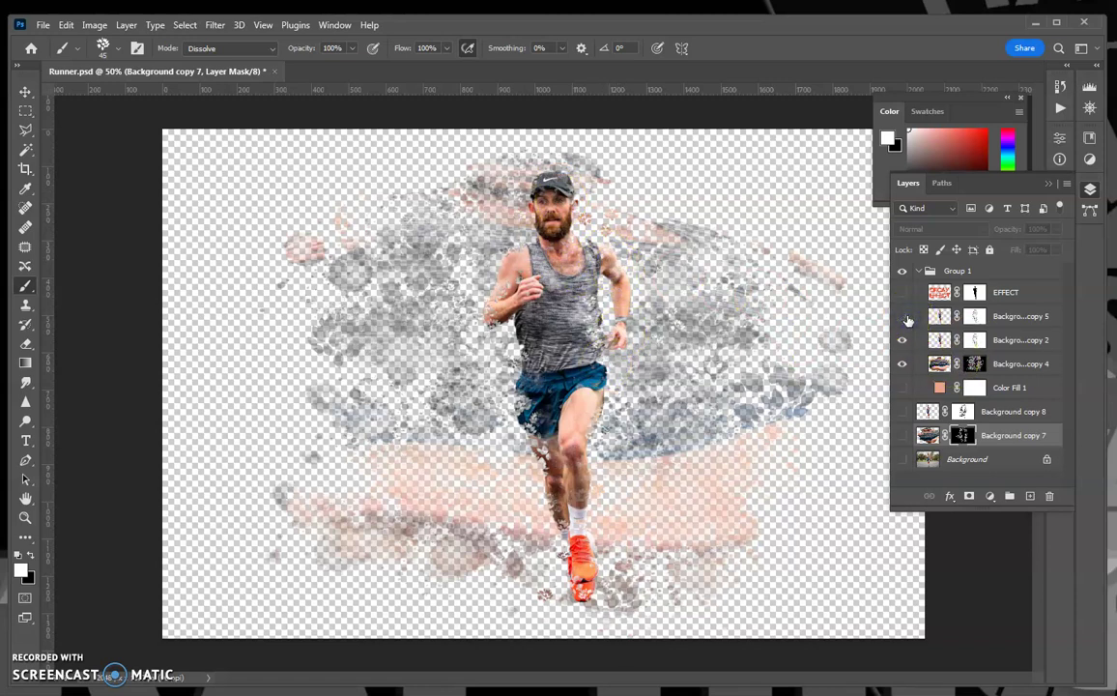
pyautogui.click(907, 317)
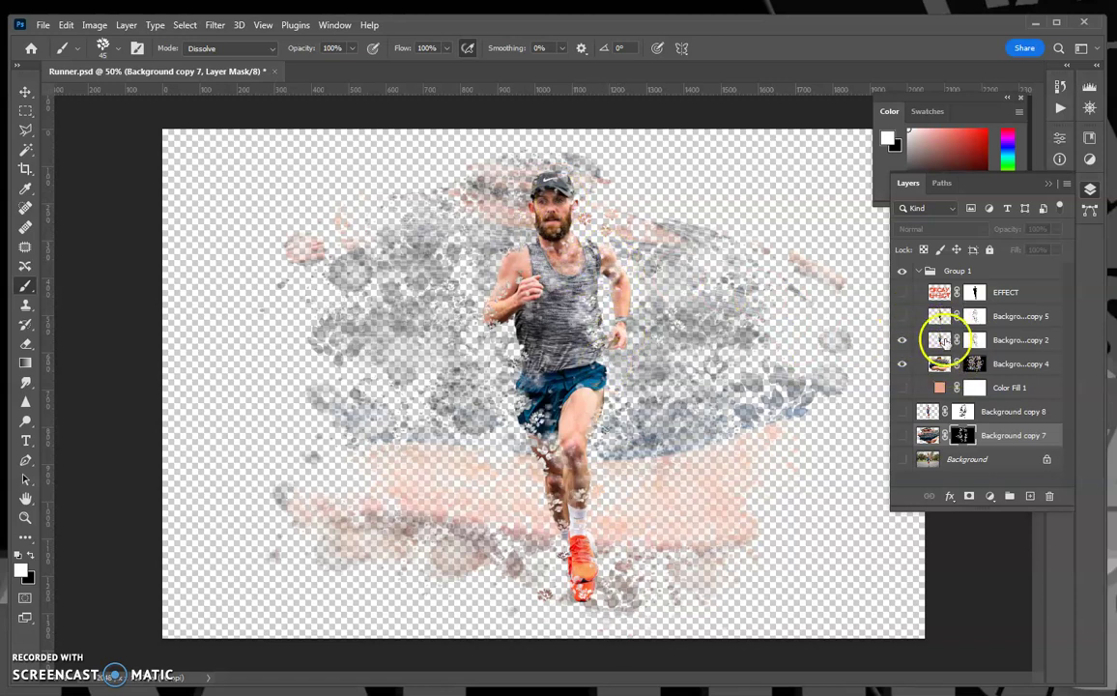
pyautogui.click(976, 339)
pyautogui.click(943, 200)
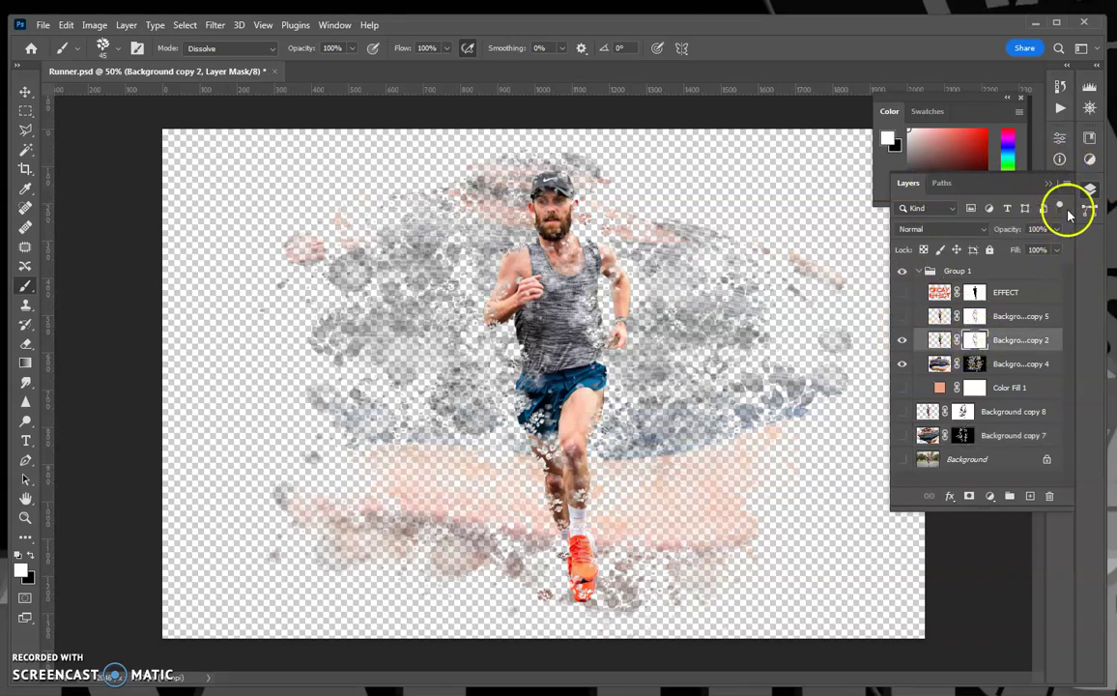
# Step: Paint over the runner's head on Background copy 2's mask with a light-coloured 30 px soft round brush
pyautogui.click(1048, 185)
pyautogui.click(1060, 216)
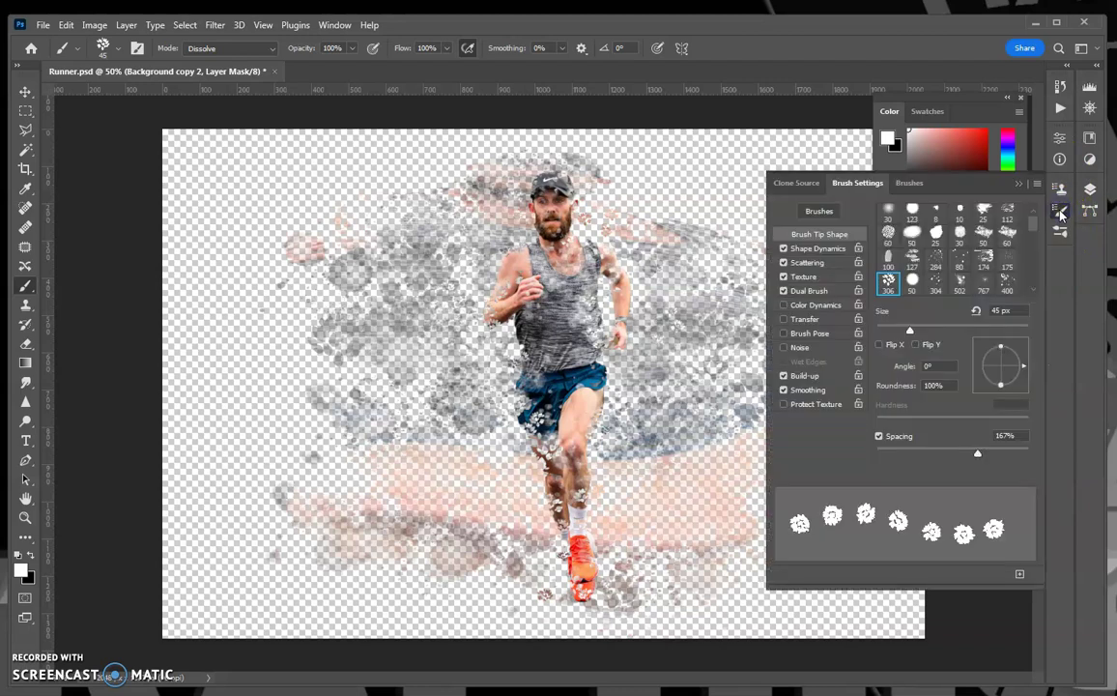
pyautogui.click(888, 211)
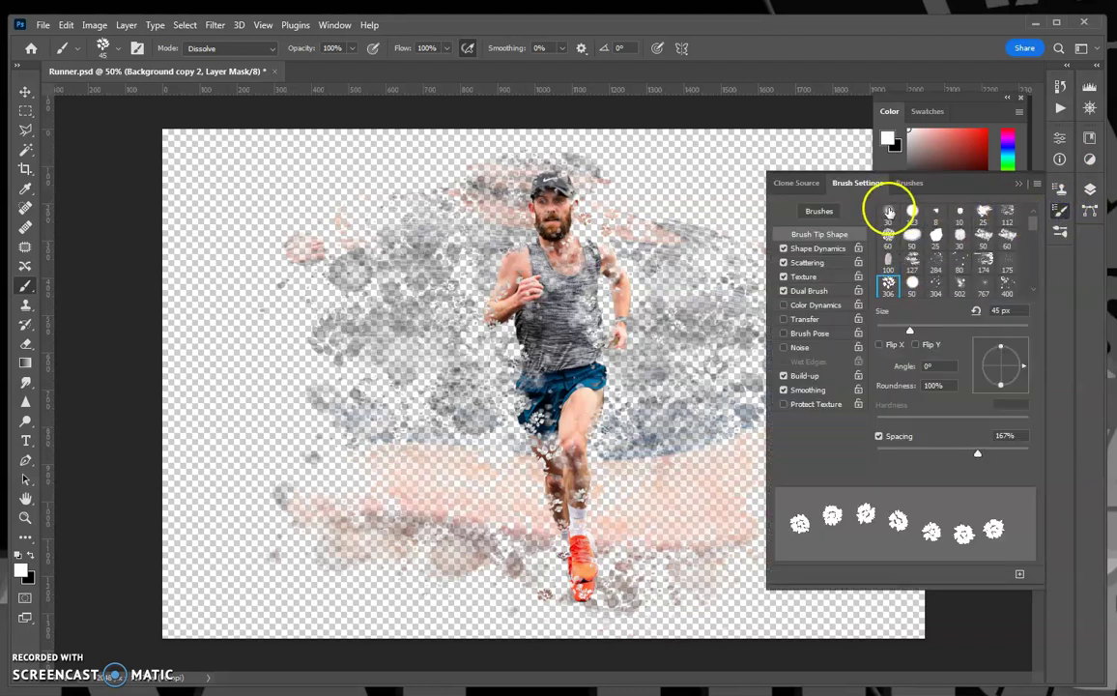
pyautogui.click(913, 132)
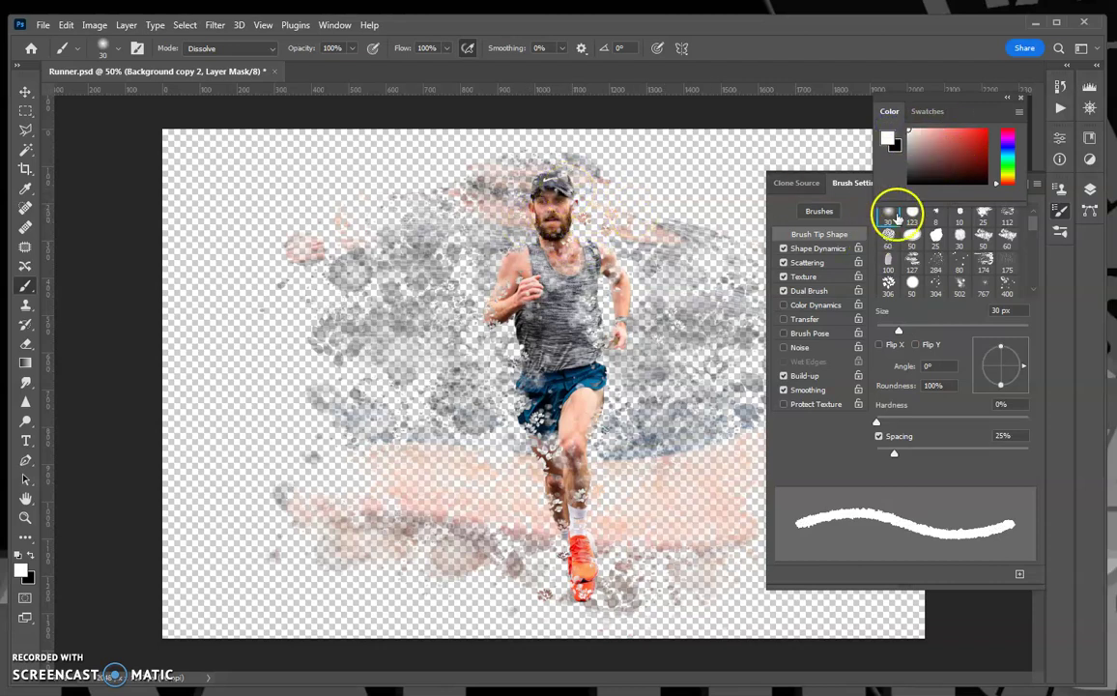
pyautogui.moveTo(504, 180); pyautogui.dragTo(567, 182)
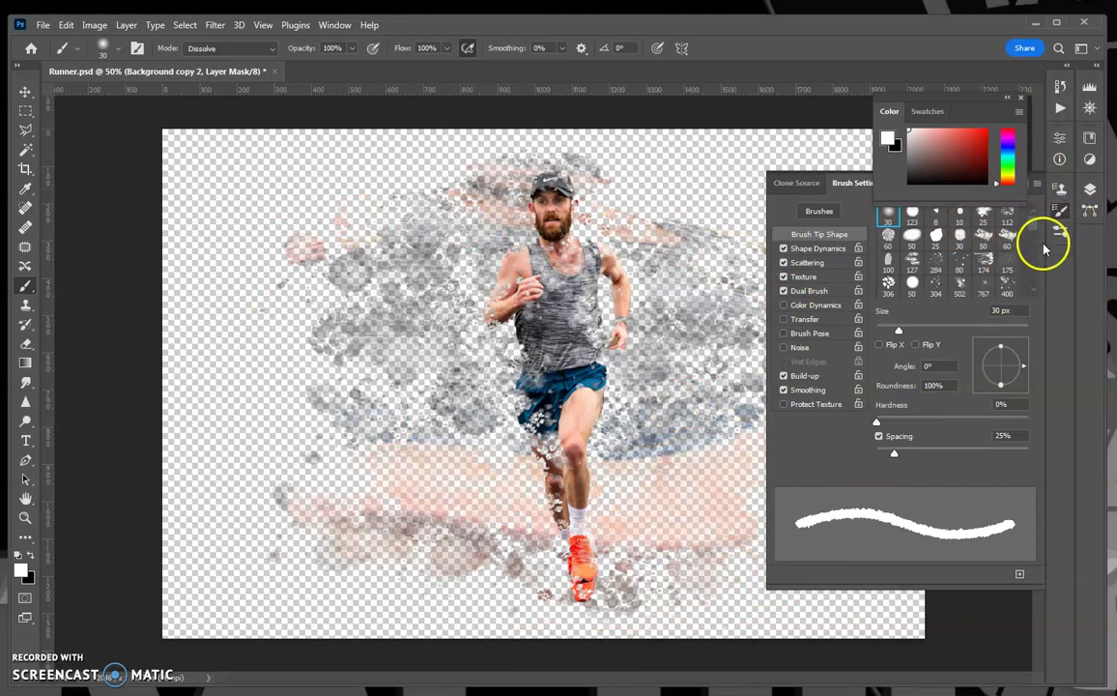
pyautogui.click(1090, 189)
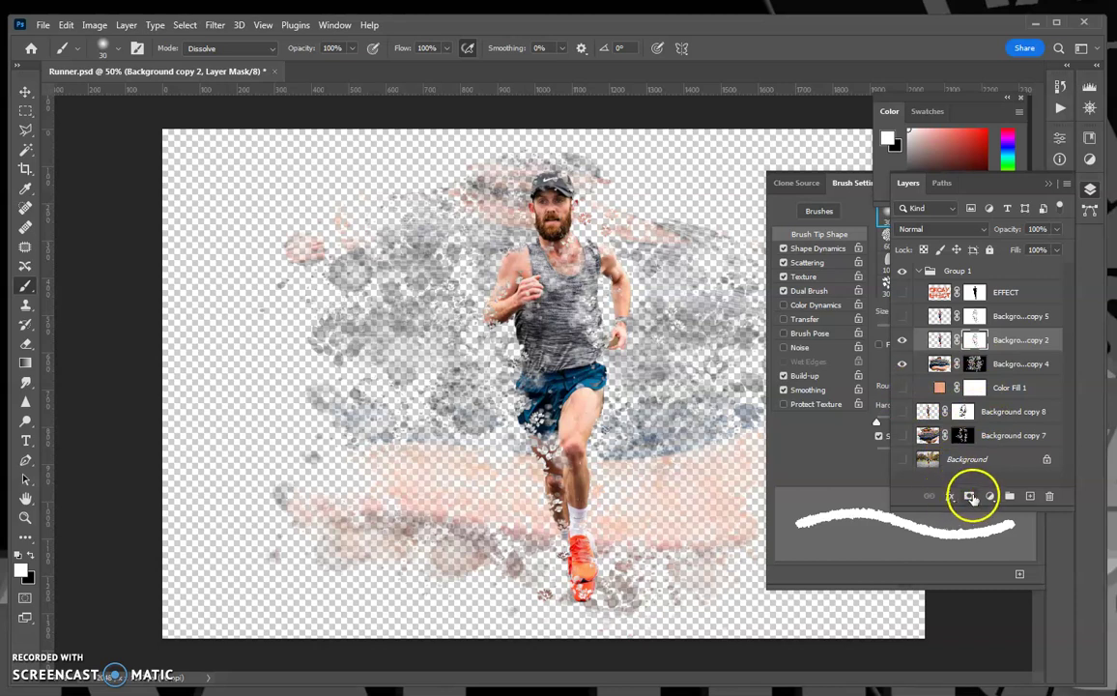
# Step: Create a Solid Color fill layer, Color Fill 2, choosing pink dd8888 in the Color Picker
pyautogui.click(991, 495)
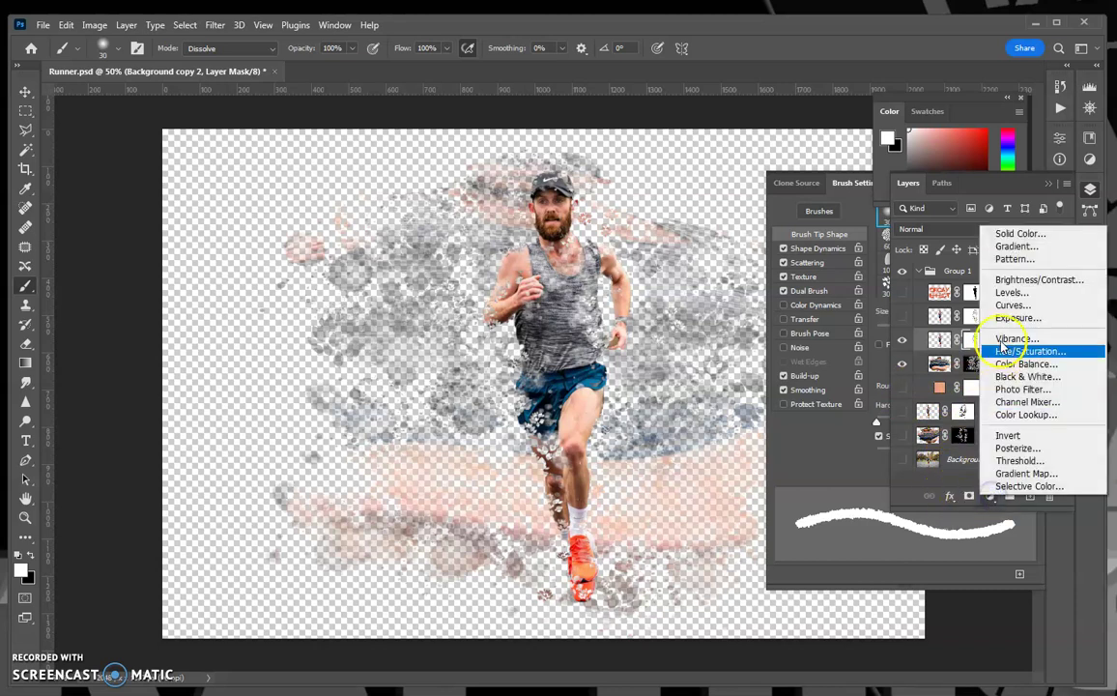
pyautogui.click(1008, 234)
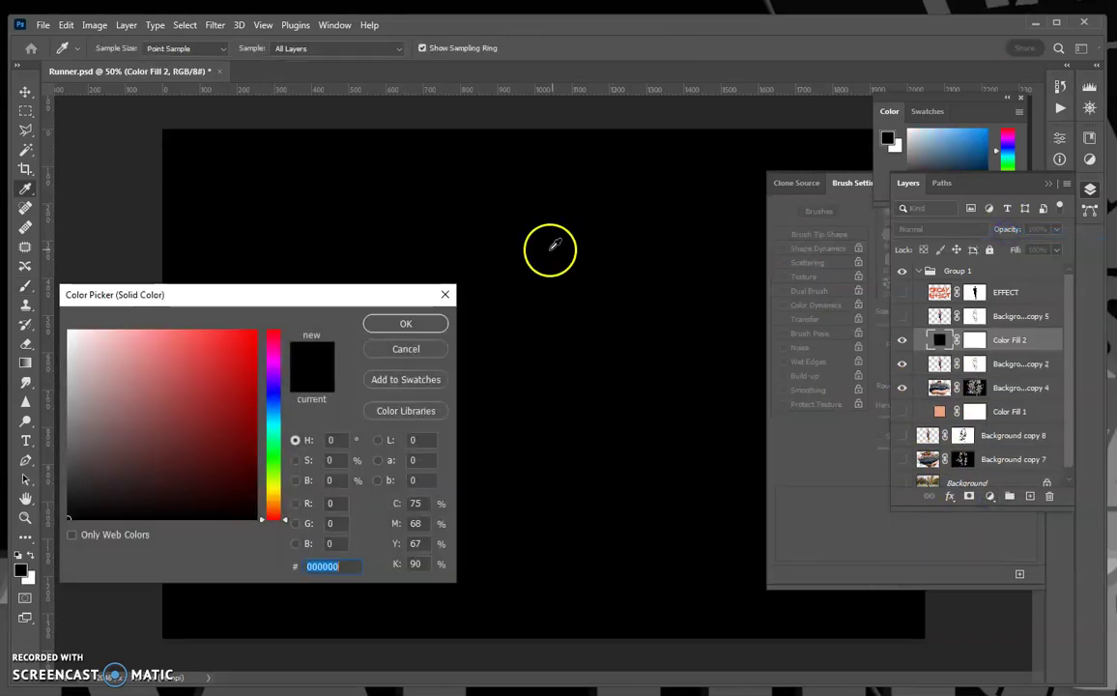
pyautogui.click(159, 409)
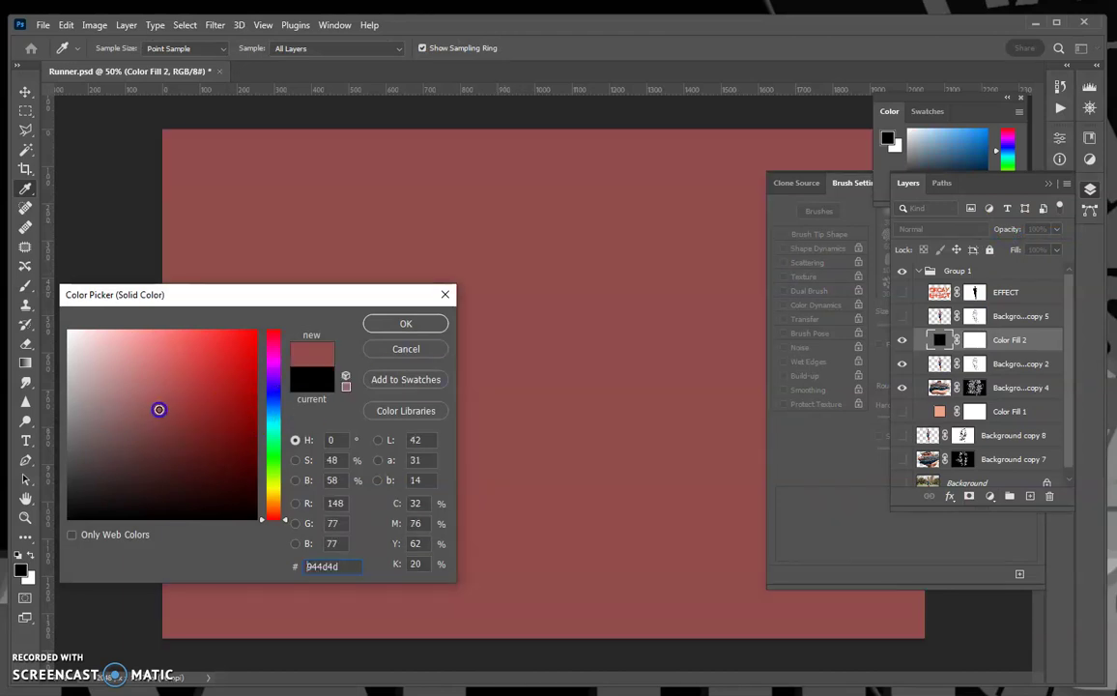
pyautogui.moveTo(131, 369); pyautogui.dragTo(140, 355)
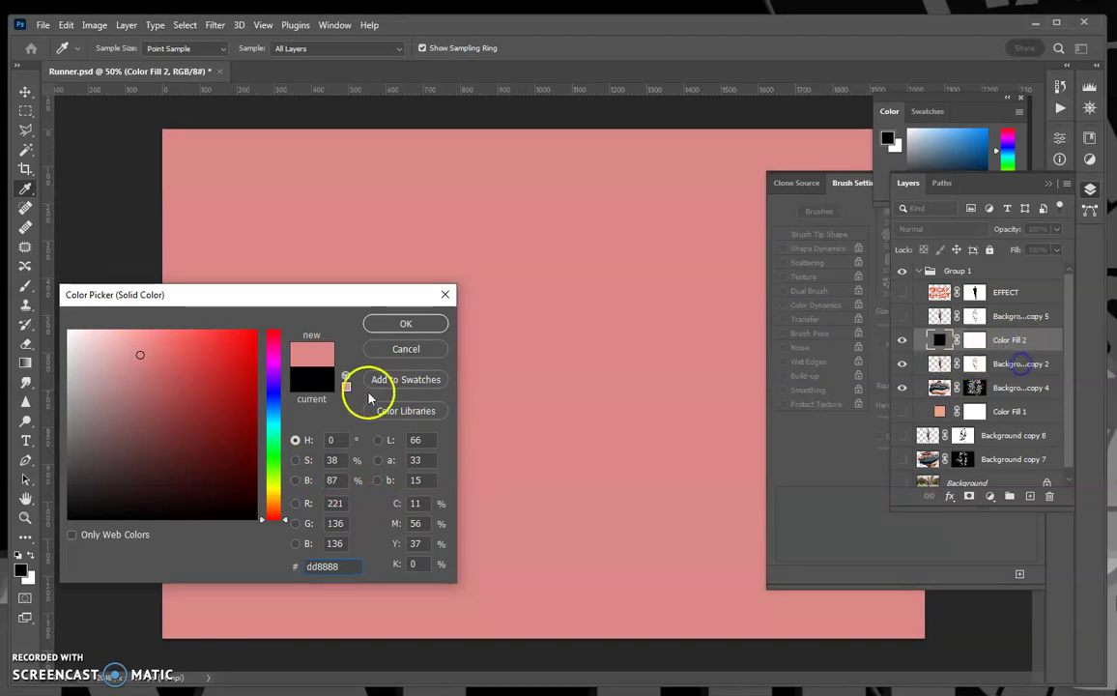
pyautogui.click(406, 323)
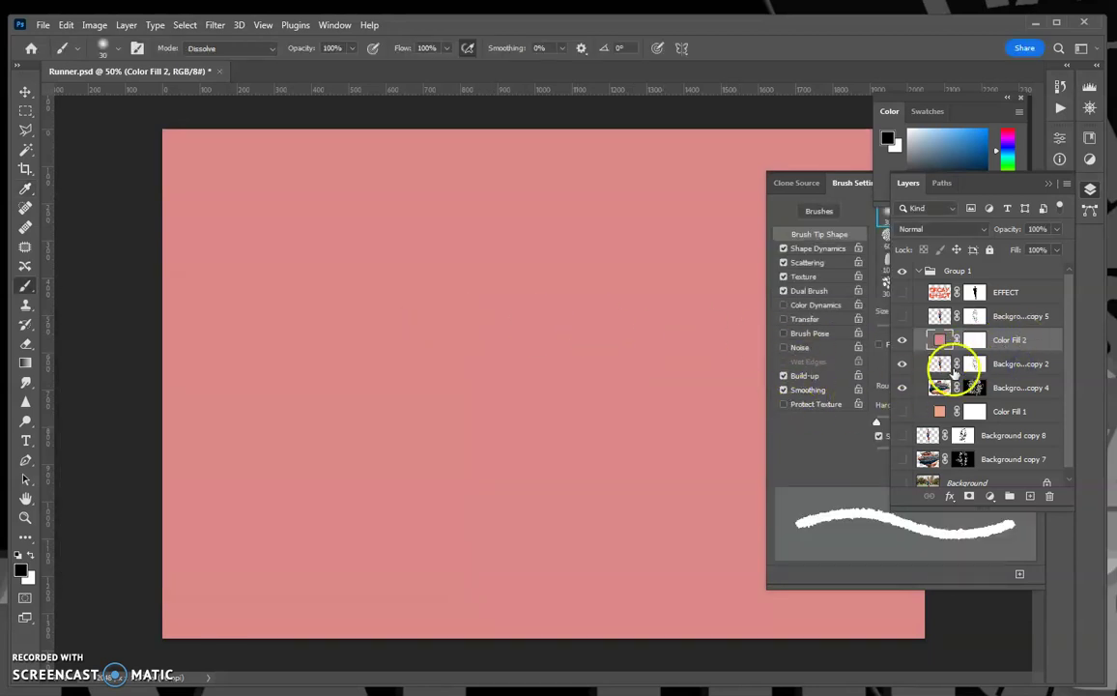
# Step: Move Color Fill 2 below Background copy 4 and start recolouring it, previewing grey #a6a0a6 from the shirt
pyautogui.moveTo(1008, 334); pyautogui.dragTo(1014, 391)
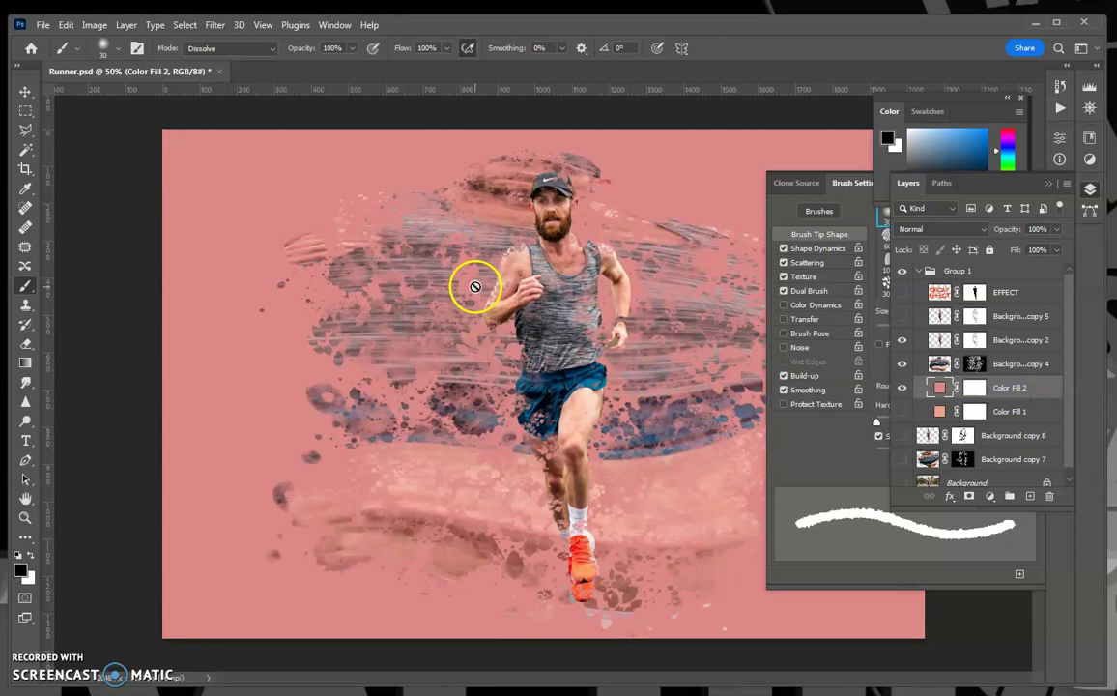
pyautogui.doubleClick(939, 387)
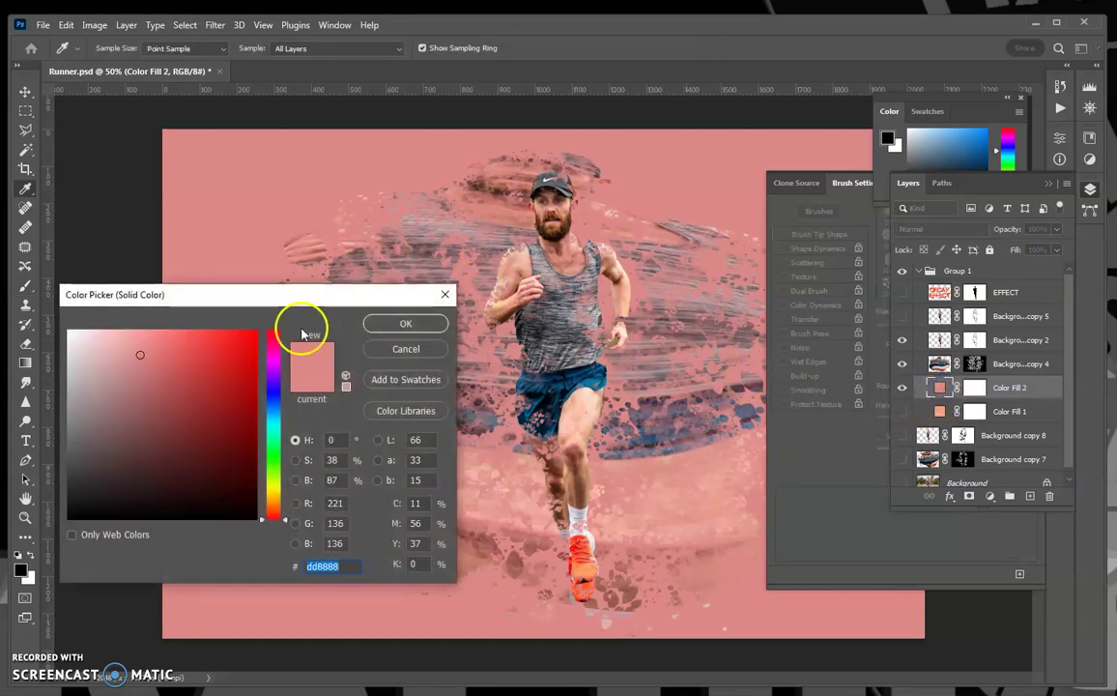
pyautogui.click(547, 272)
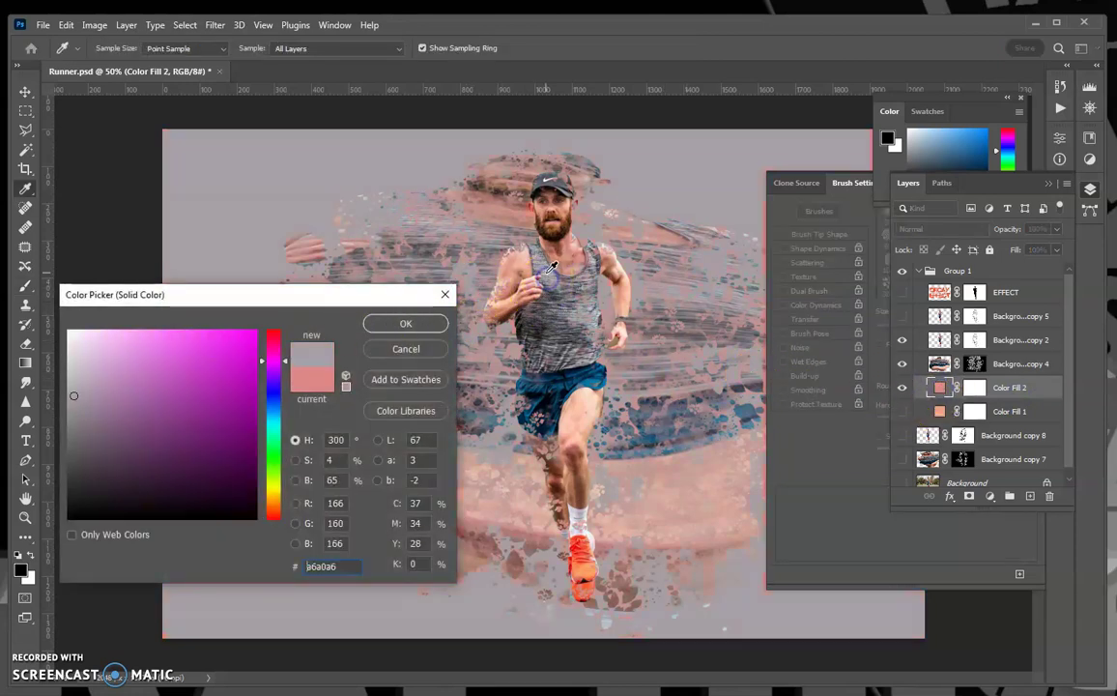